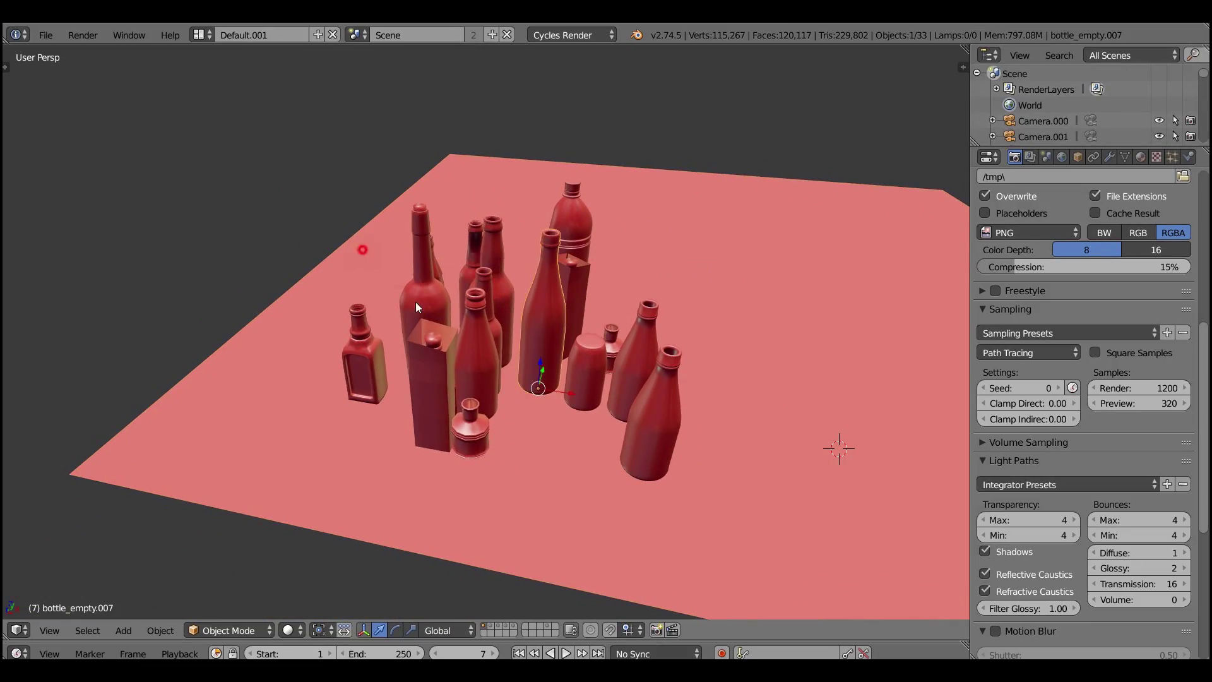
Step: Select all the bottles, duplicate them, and place the copies on the floor plane behind the originals
key(a)
middle_drag(758, 414, 615, 373)
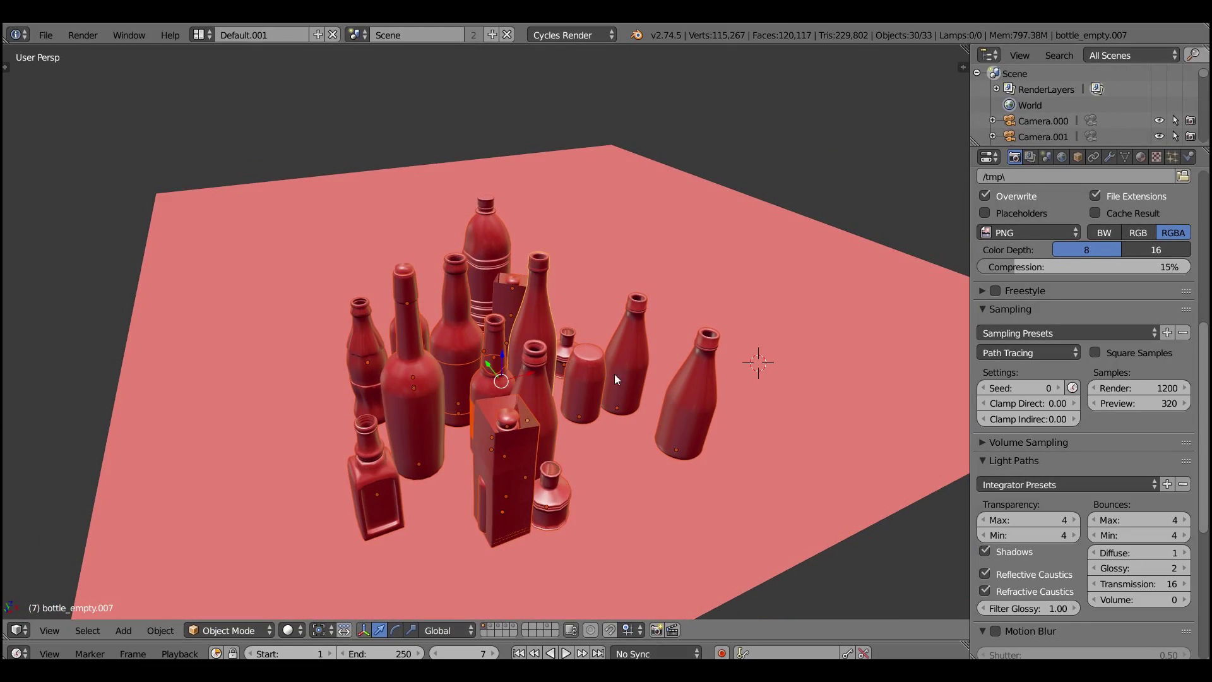
scroll(519, 431, down, 2)
key(shift+d)
key(shift+z)
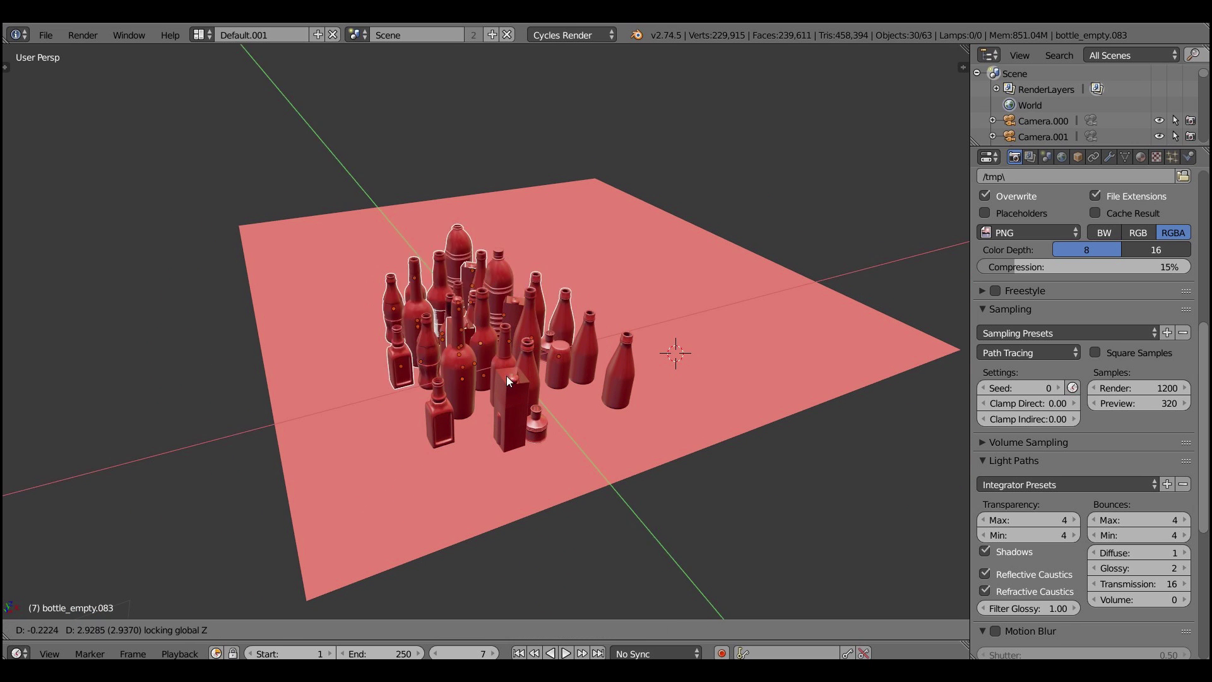
click(457, 345)
Step: Rotate the duplicated bottle group around the global Z axis and reposition it across the floor without changing its height
key(r)
key(z)
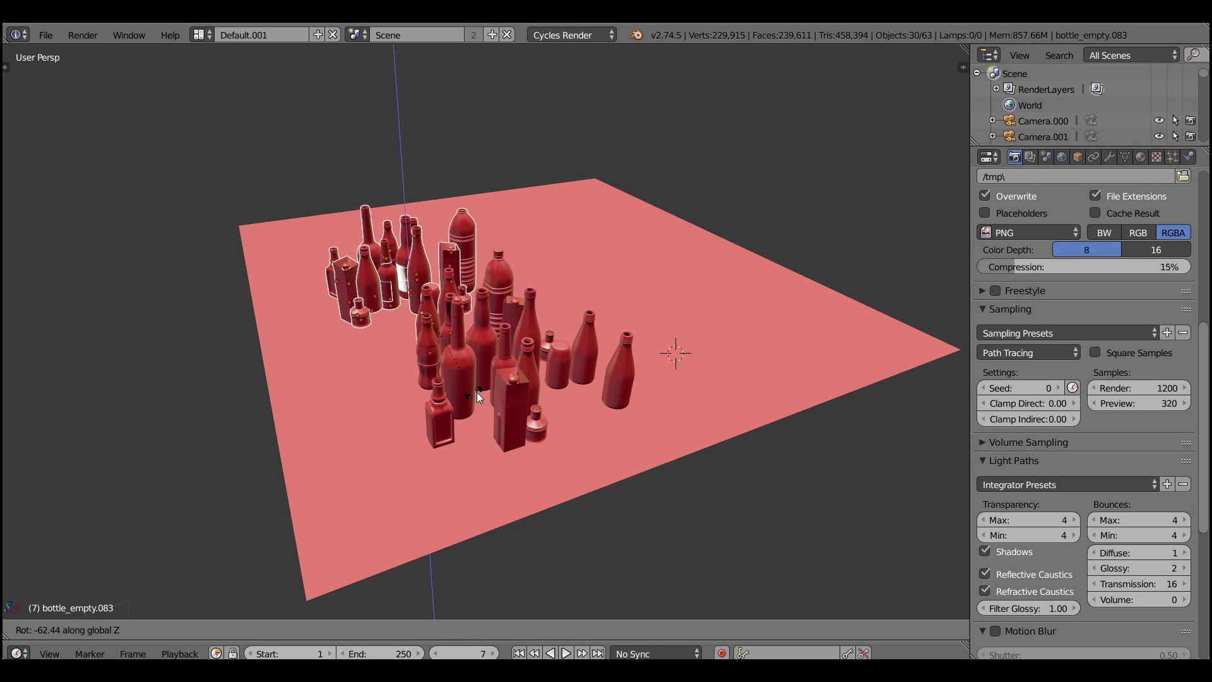
click(619, 282)
key(g)
key(shift+z)
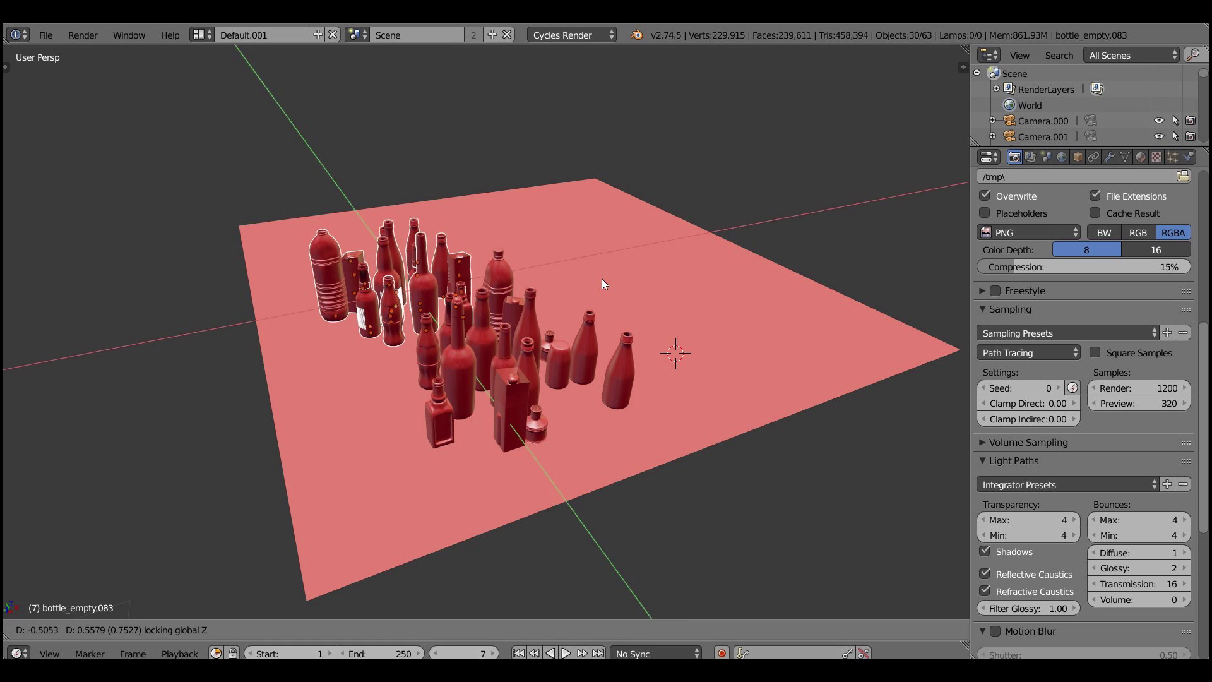
click(601, 278)
Step: Duplicate the selected bottle group once more and place the new copy on the floor
scroll(532, 282, up, 1)
key(shift+d)
click(546, 272)
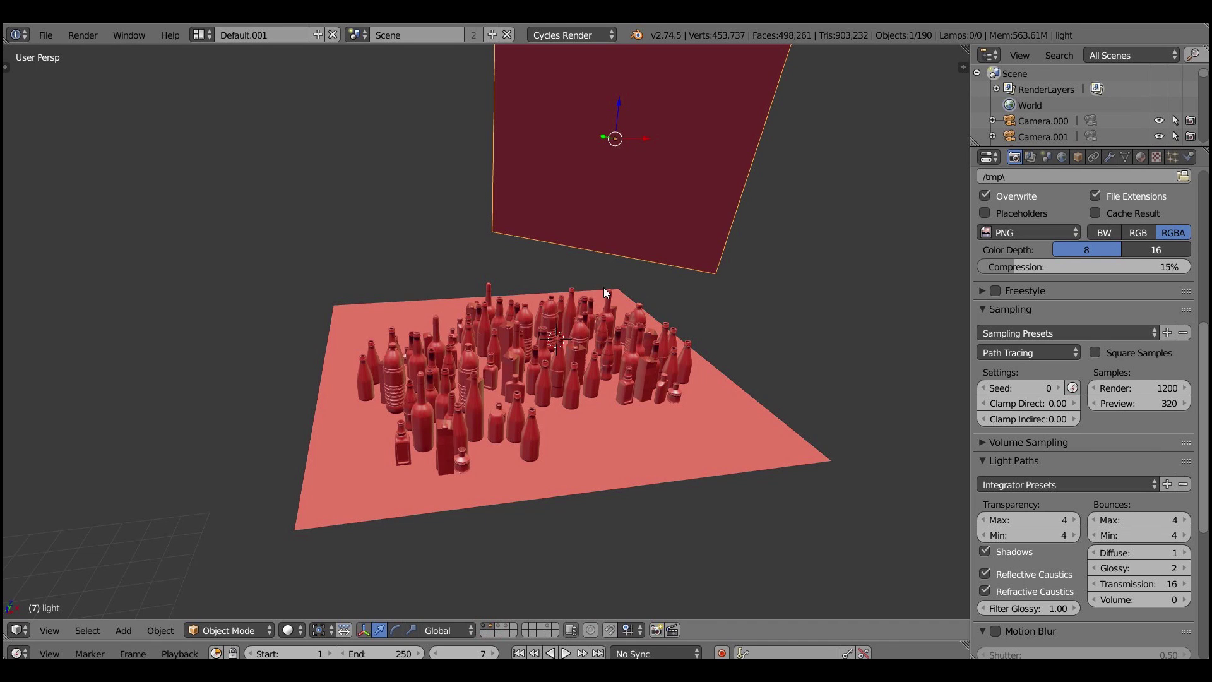
Step: Hide the light plane above the bottles and display the scene in rendered shading
middle_drag(603, 287, 617, 197)
click(1141, 157)
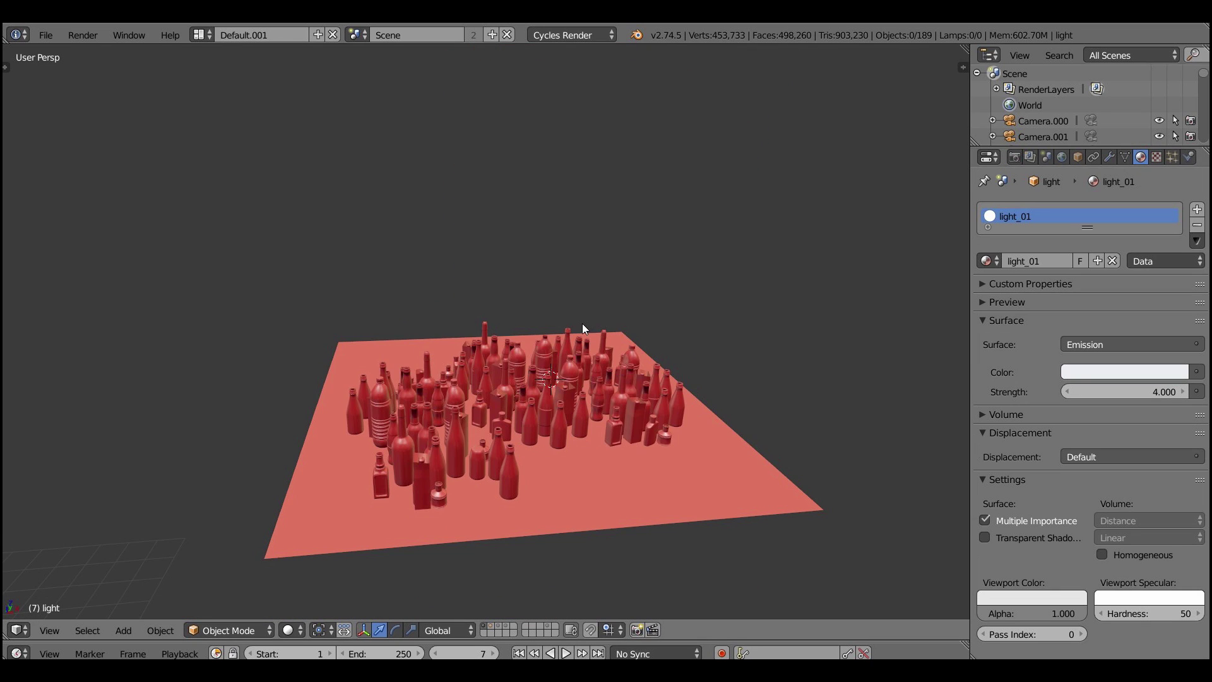
key(shift+z)
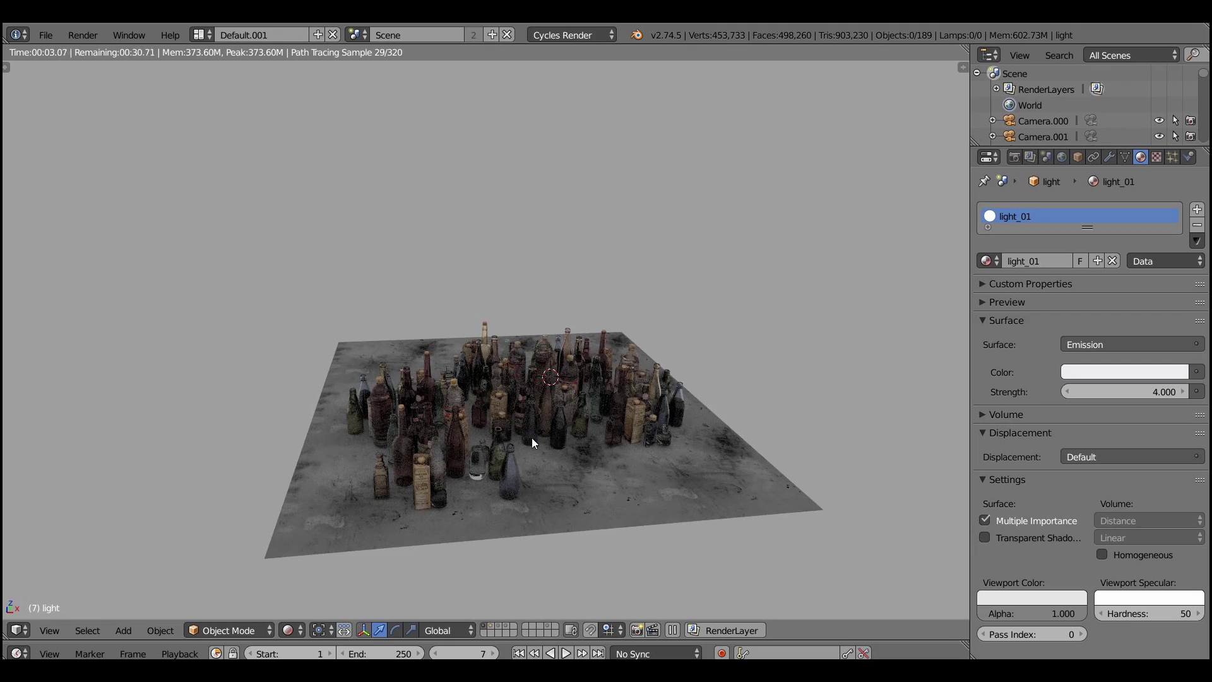
Step: Darken the world background color to a near-black gray
scroll(546, 406, up, 3)
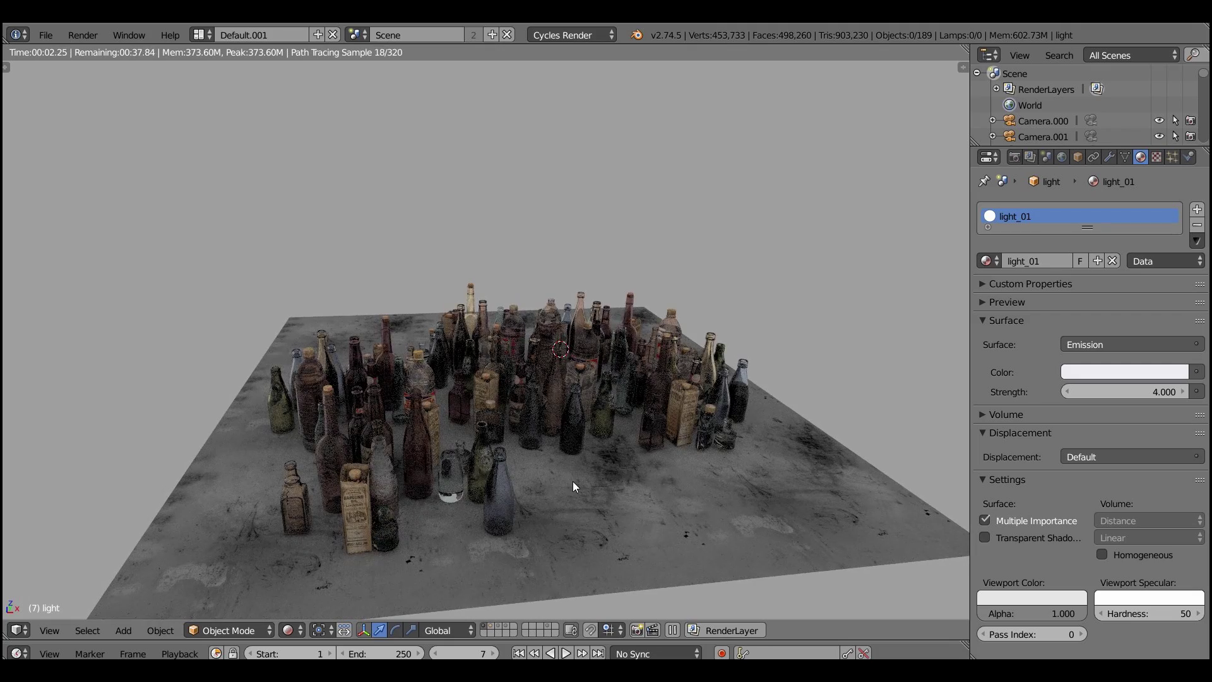
click(1062, 158)
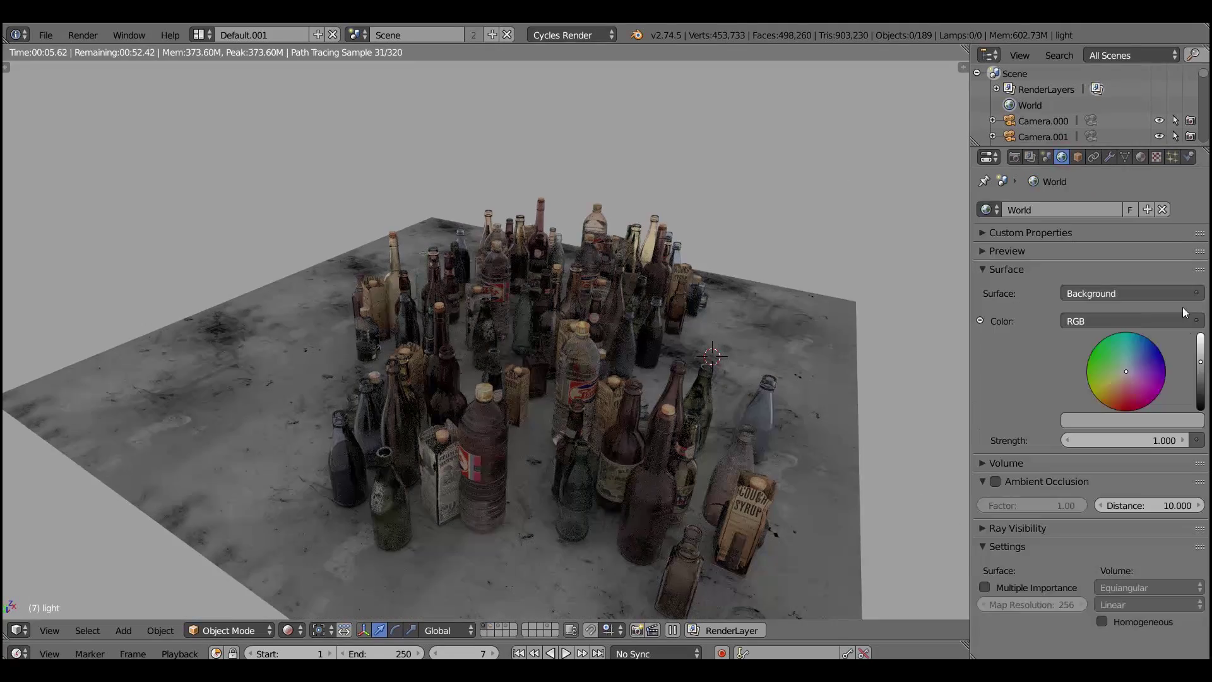
drag(1202, 374, 1201, 400)
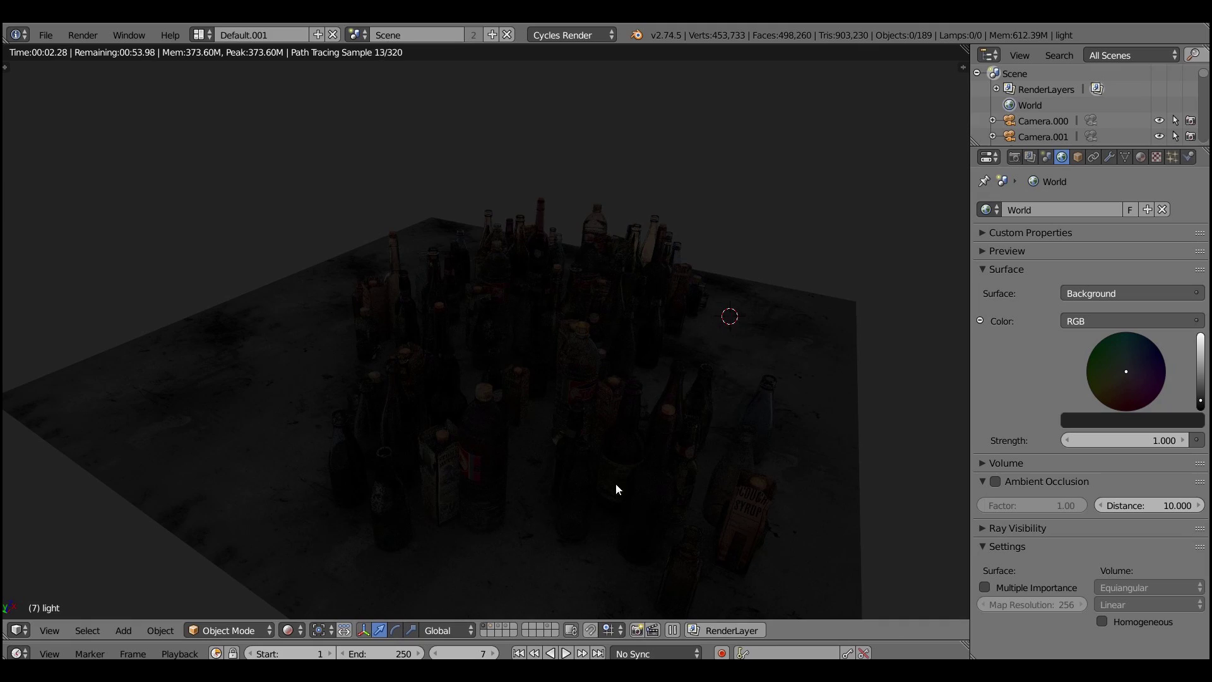
Step: Unhide the light plane and inspect how it lights the bottles from another angle in rendered shading
key(alt+h)
click(609, 252)
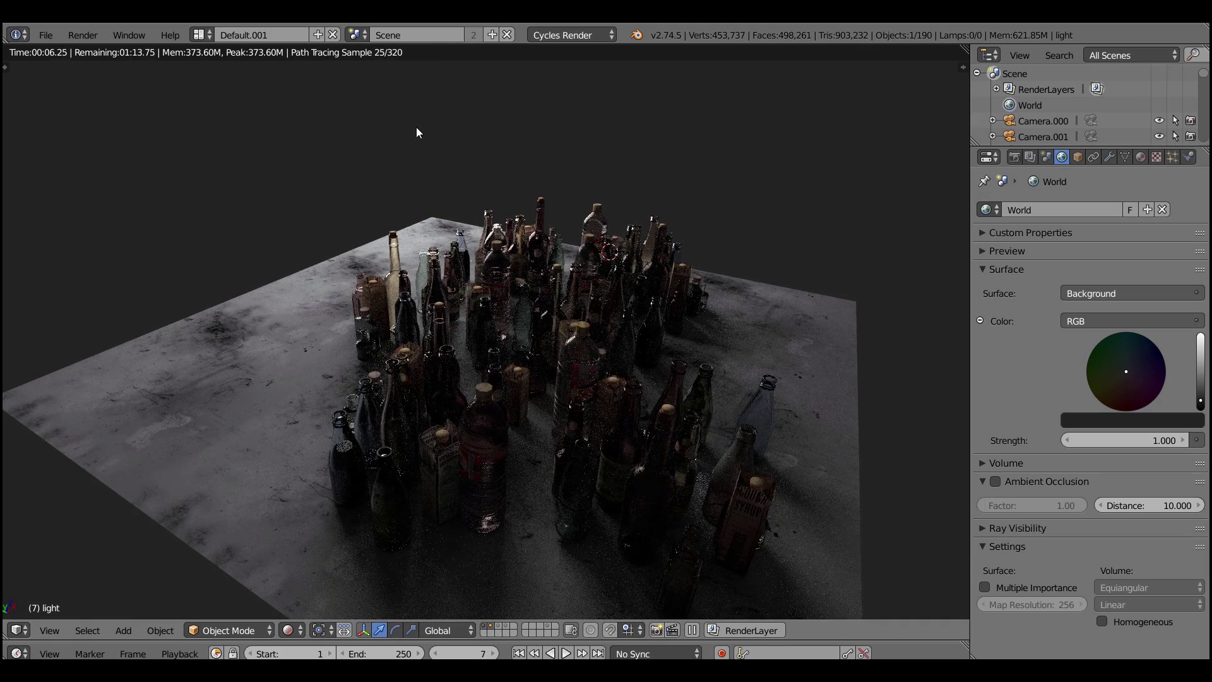
key(shift+z)
mouse_move(459, 147)
middle_down()
mouse_move(650, 259)
mouse_move(726, 271)
middle_up()
key(shift+z)
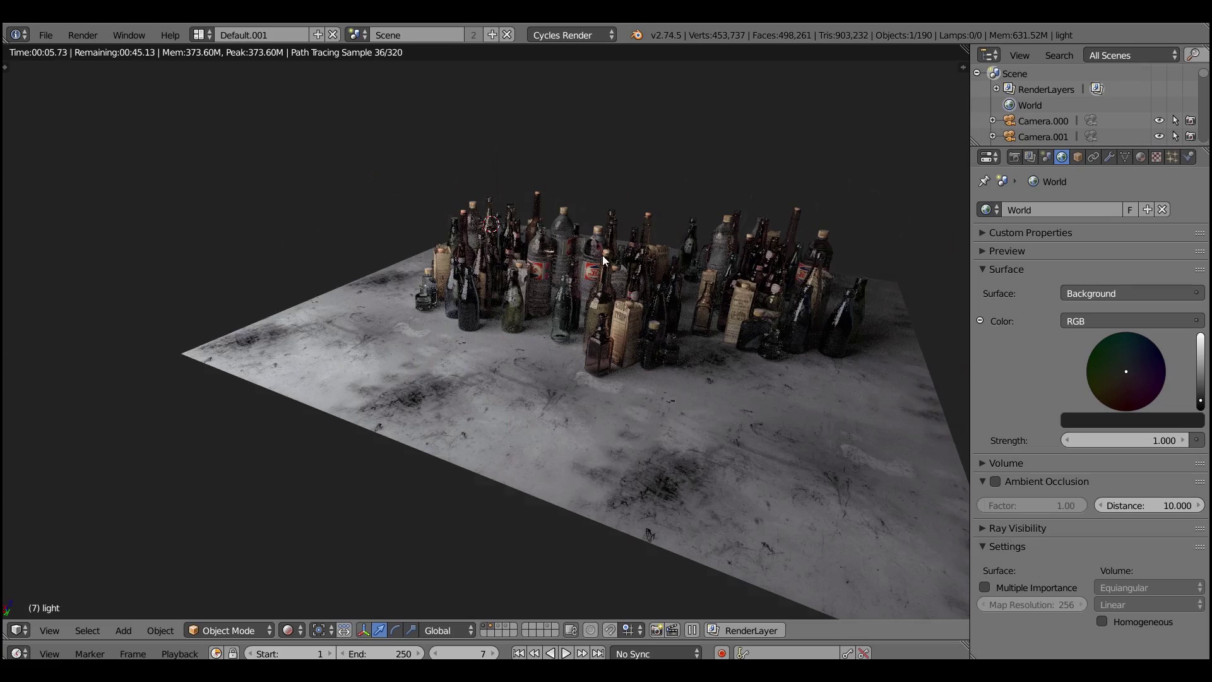
scroll(602, 255, up, 4)
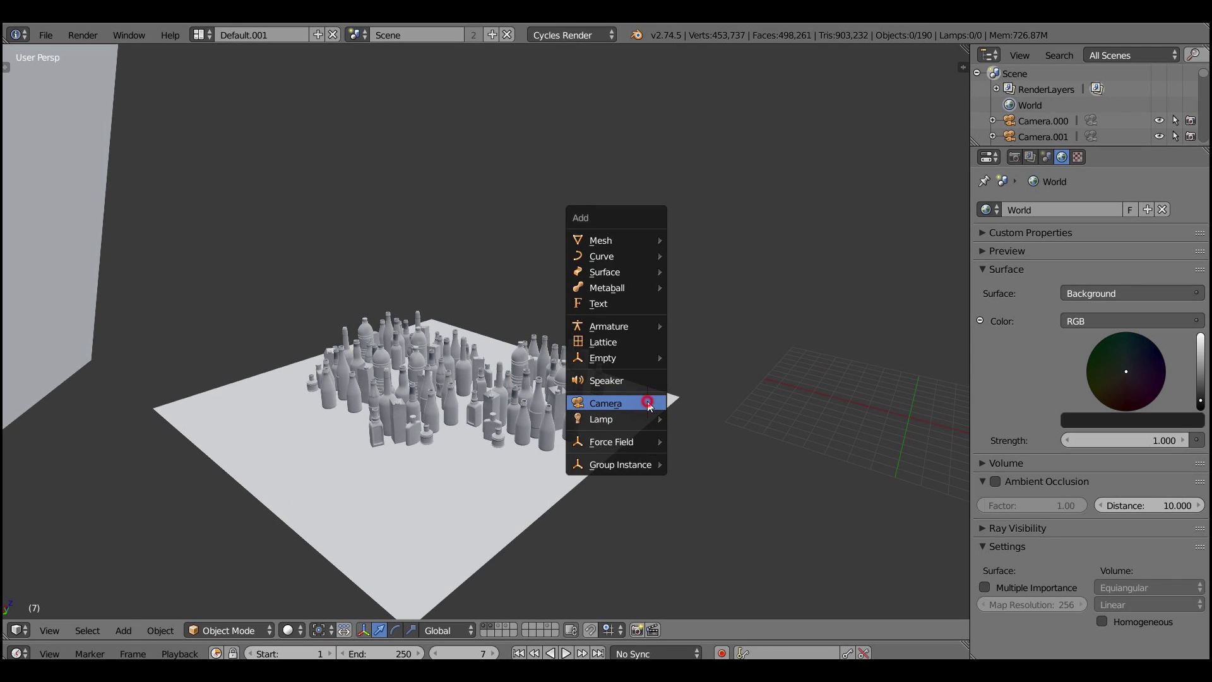
Step: Add a camera near the edge of the bottle floor and scale up its display size
click(652, 406)
key(s)
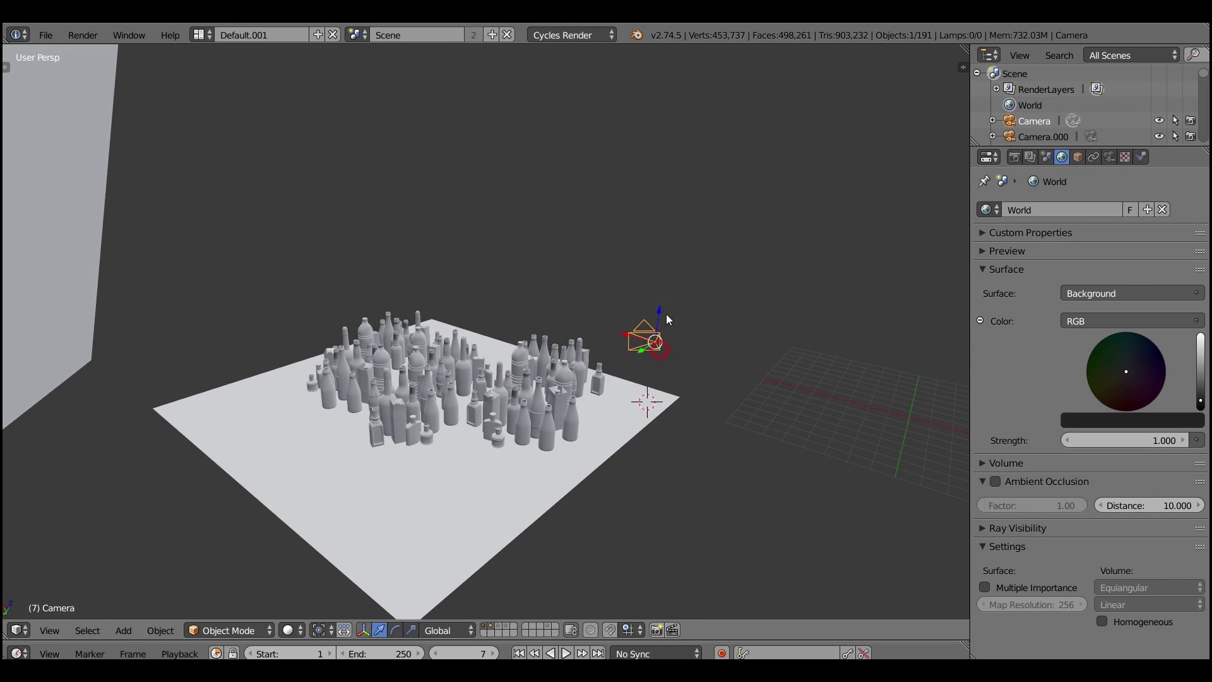
click(898, 260)
middle_drag(897, 260, 751, 252)
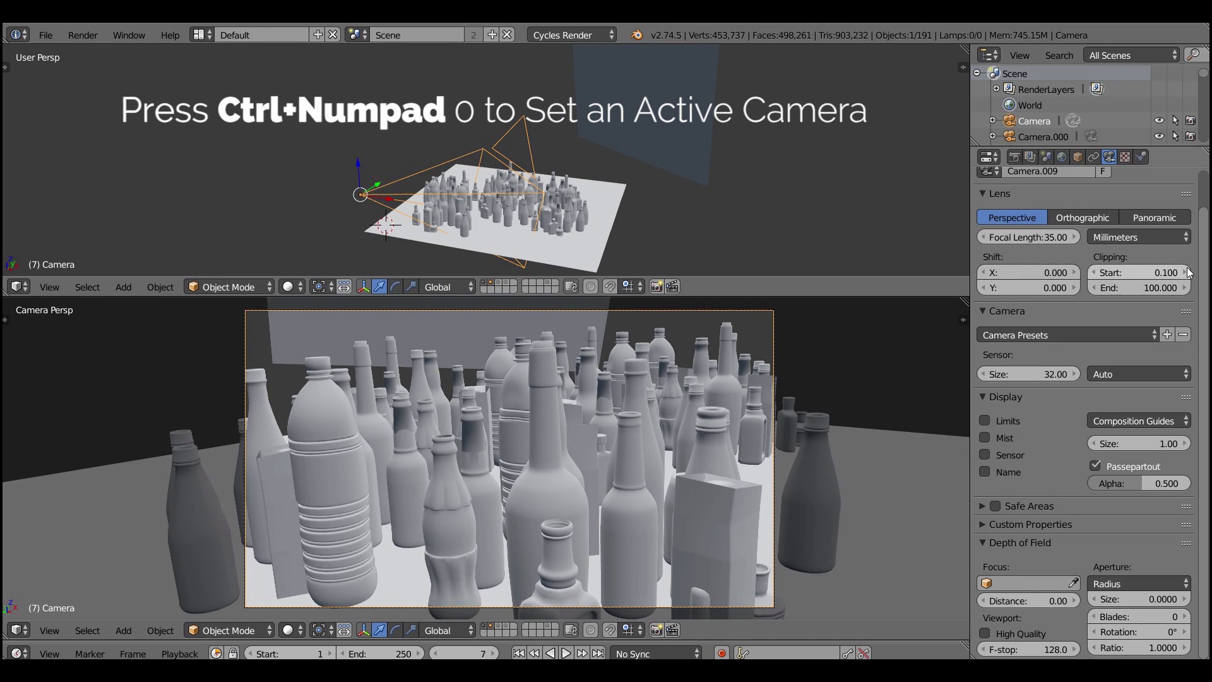
Step: Set the camera's focal length to 50 mm and reframe the shot on the bottles using fly navigation
click(1036, 281)
text(50)
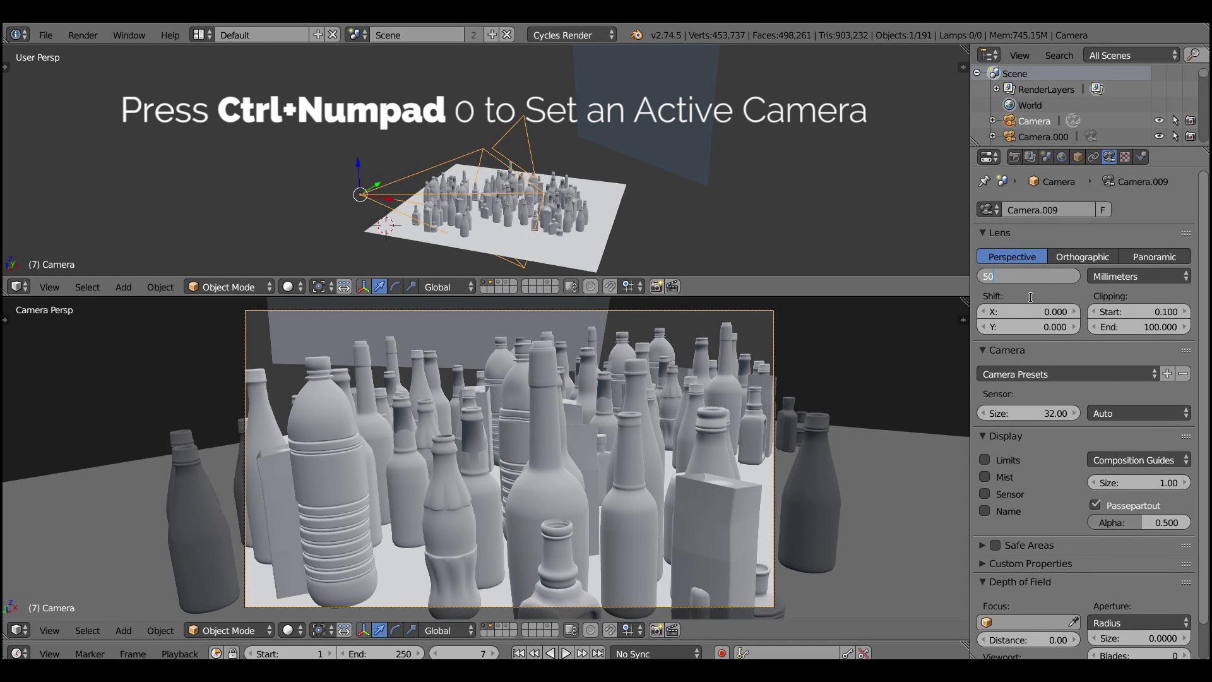
key(Return)
key(shift+f)
click(486, 462)
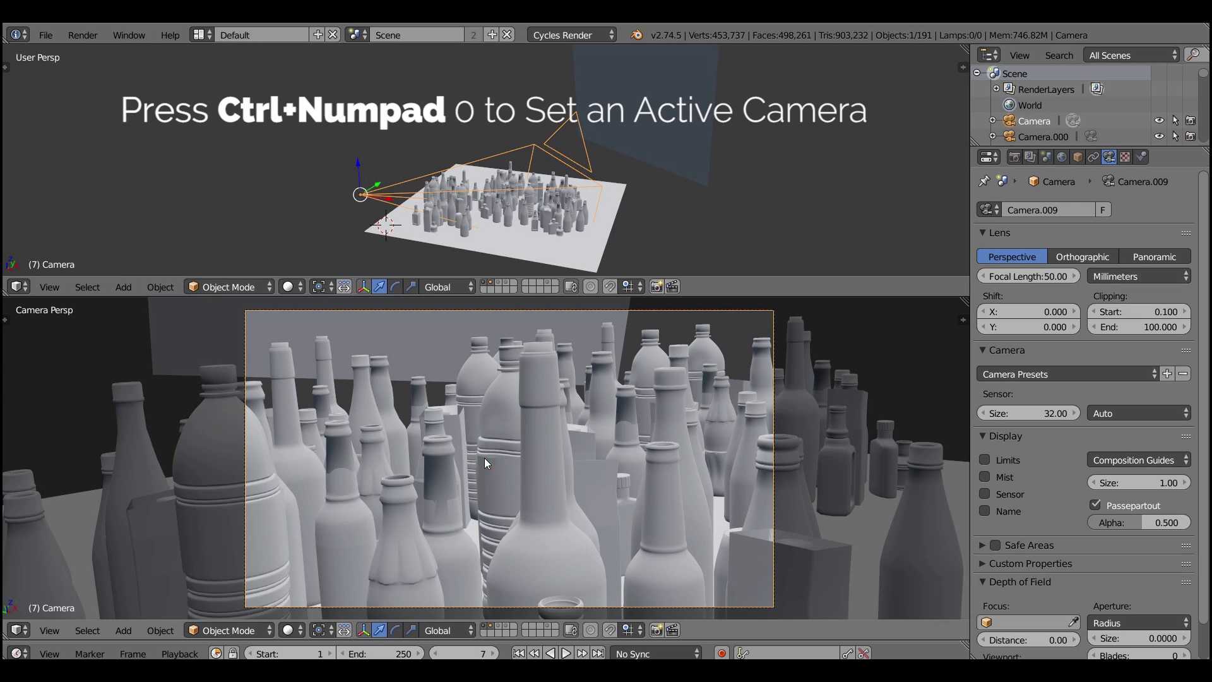
Step: Show the camera view in rendered shading and set the passepartout alpha to 1.000
click(738, 324)
key(shift+z)
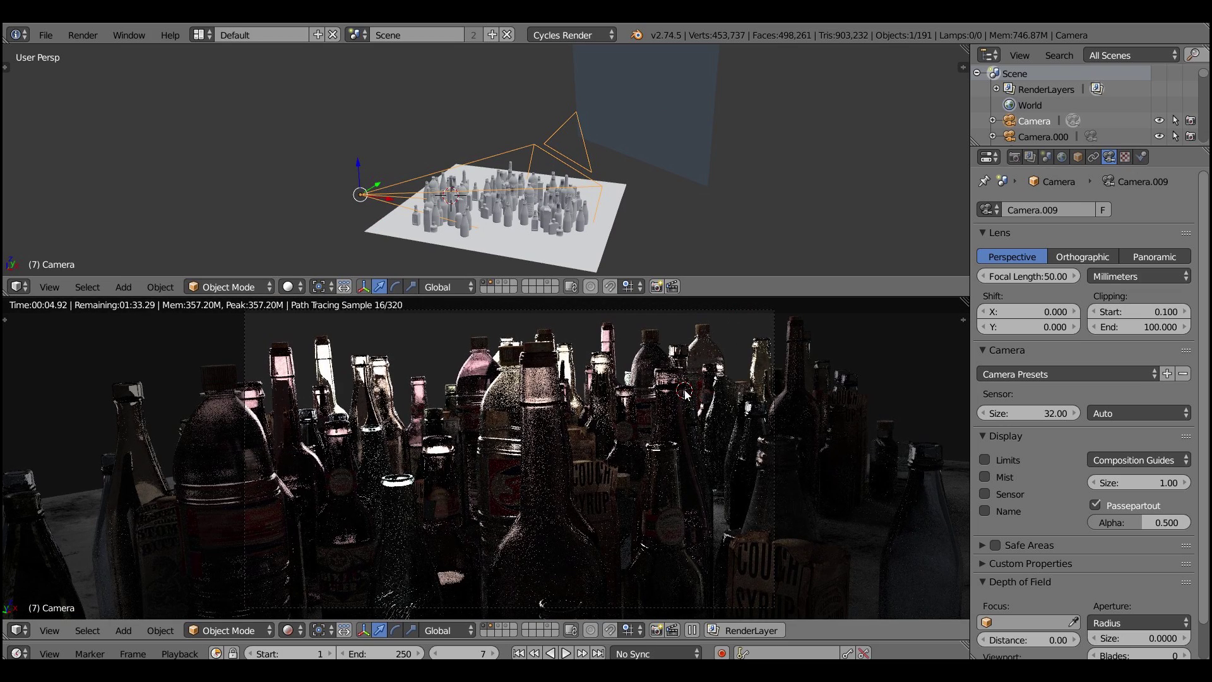
scroll(684, 392, down, 1)
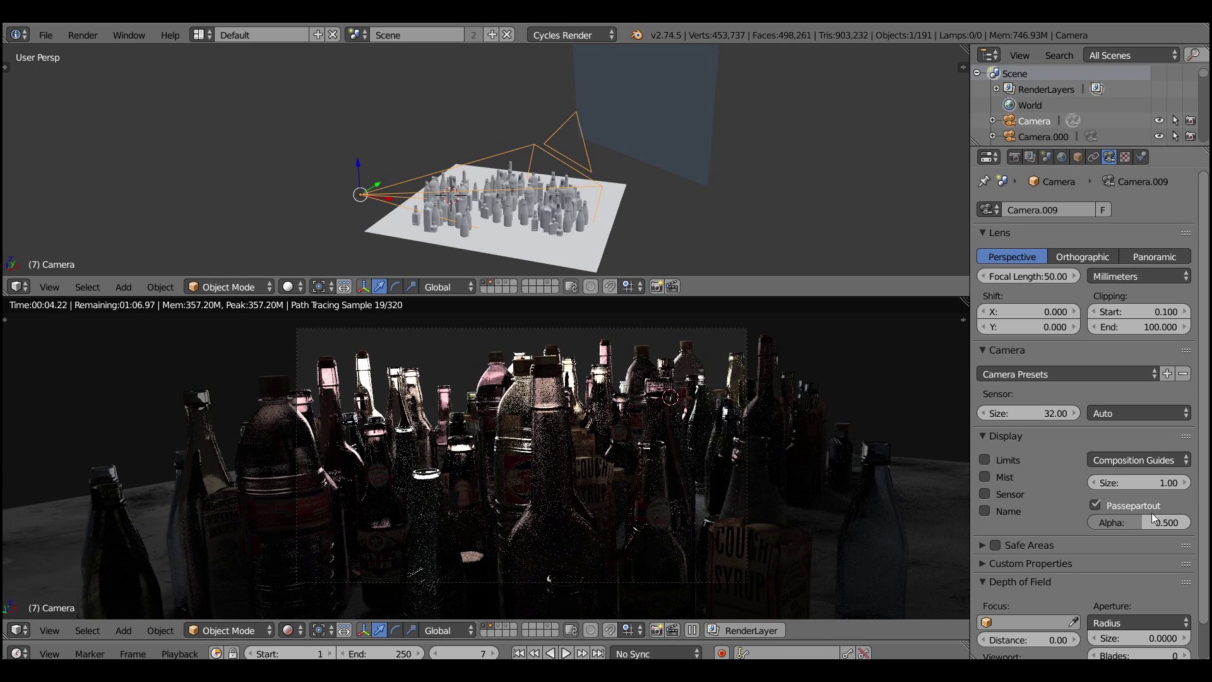
drag(1151, 523, 1186, 526)
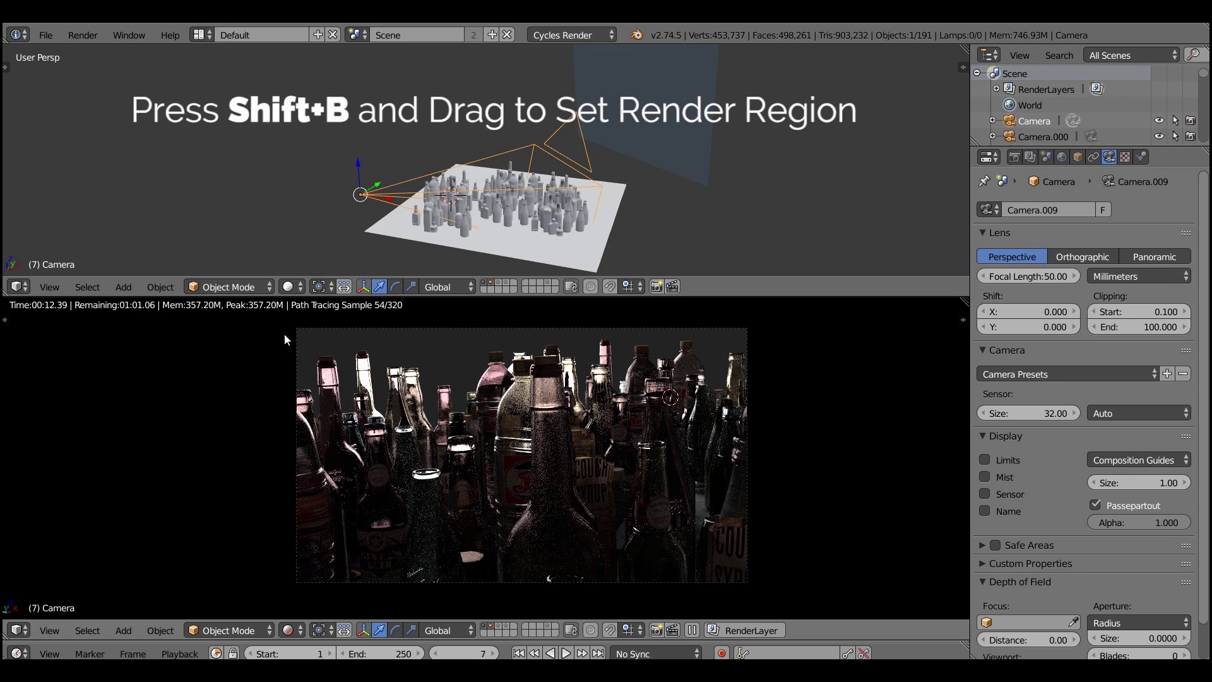
Step: Set a render region that covers the whole camera frame
key(shift+b)
drag(278, 325, 766, 580)
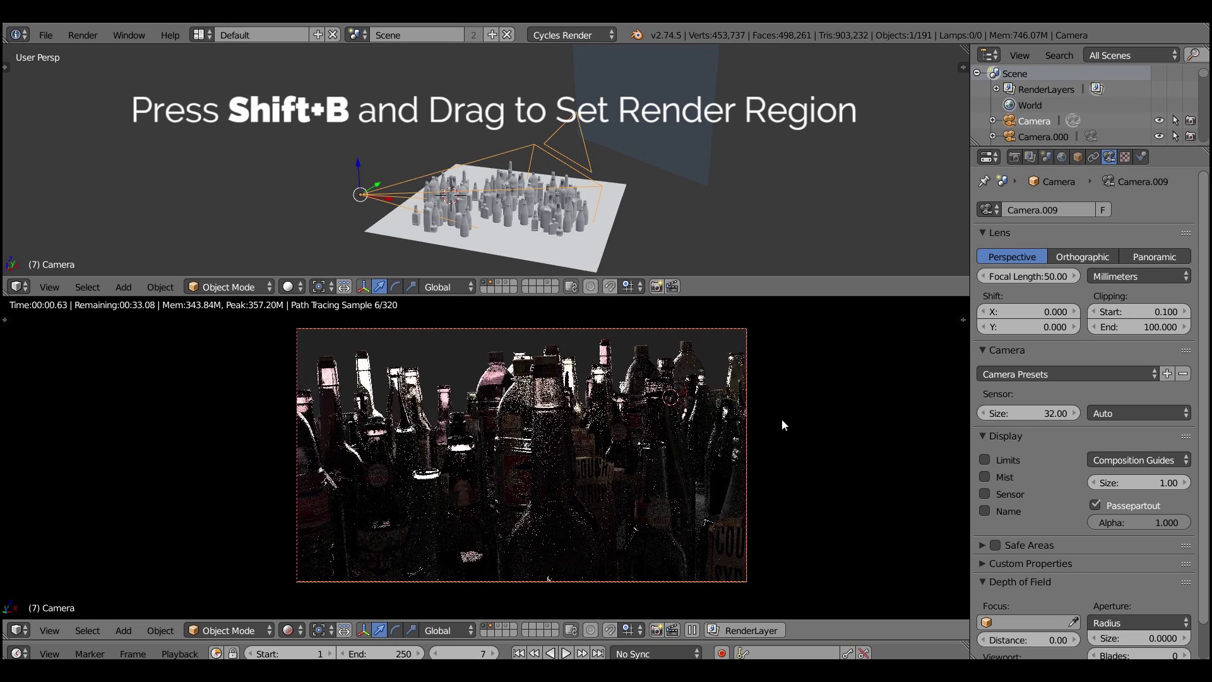
click(731, 339)
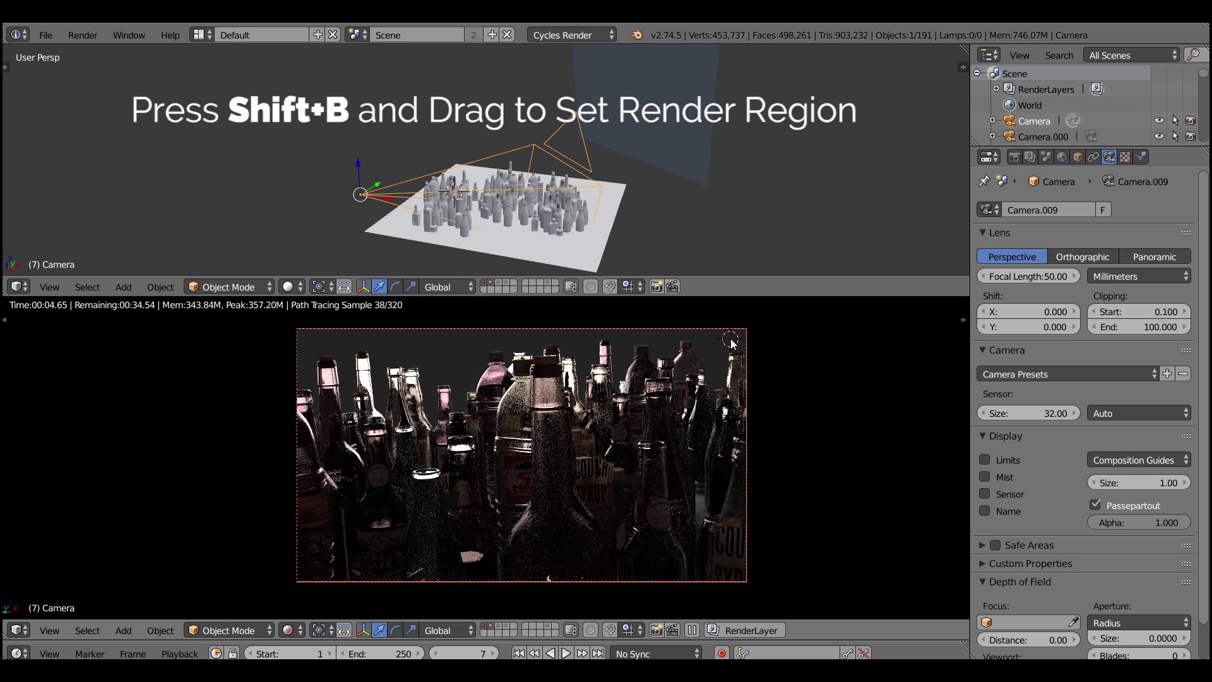
Step: Review the light path bounce limits in the render settings and open the large light plane's material
click(1015, 158)
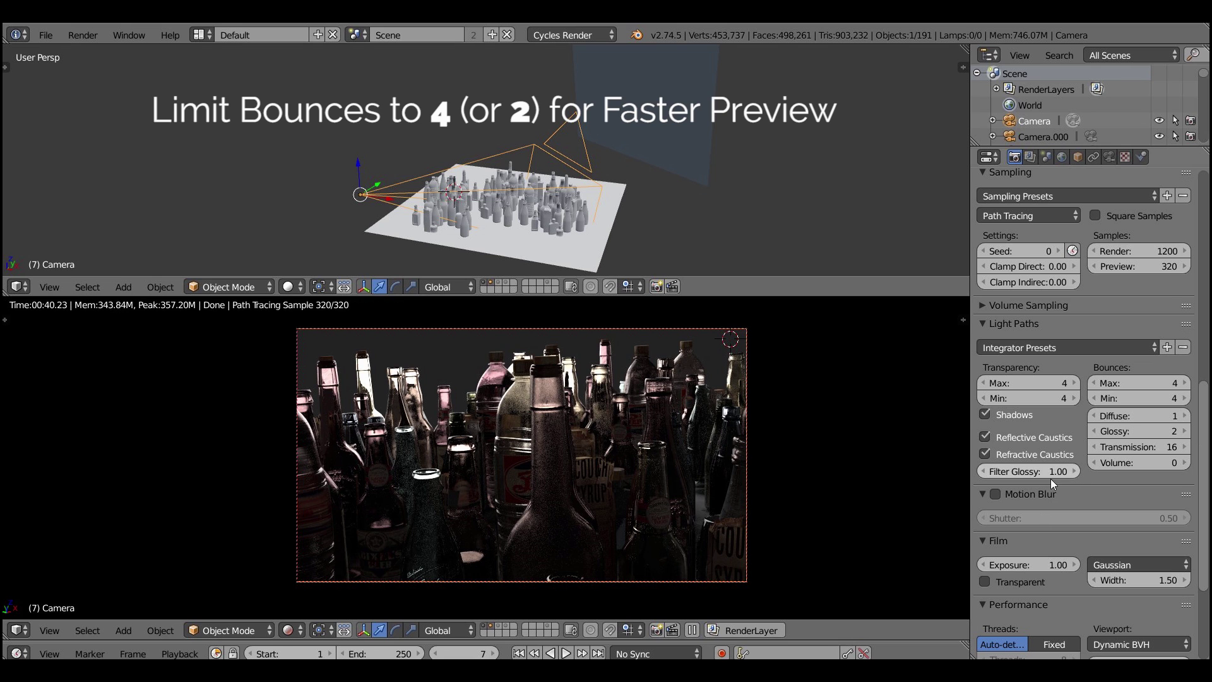
right_click(703, 170)
click(1140, 156)
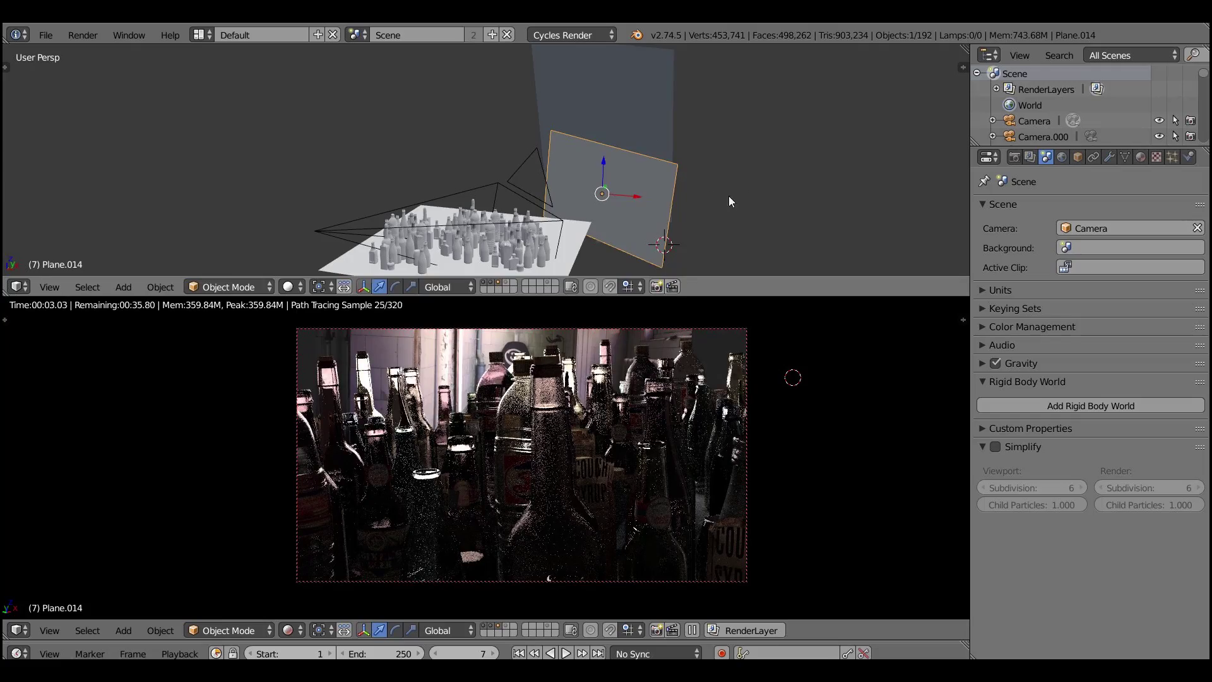
Step: Scale up the image plane behind the bottles and check its texture and emission material
key(s)
click(762, 188)
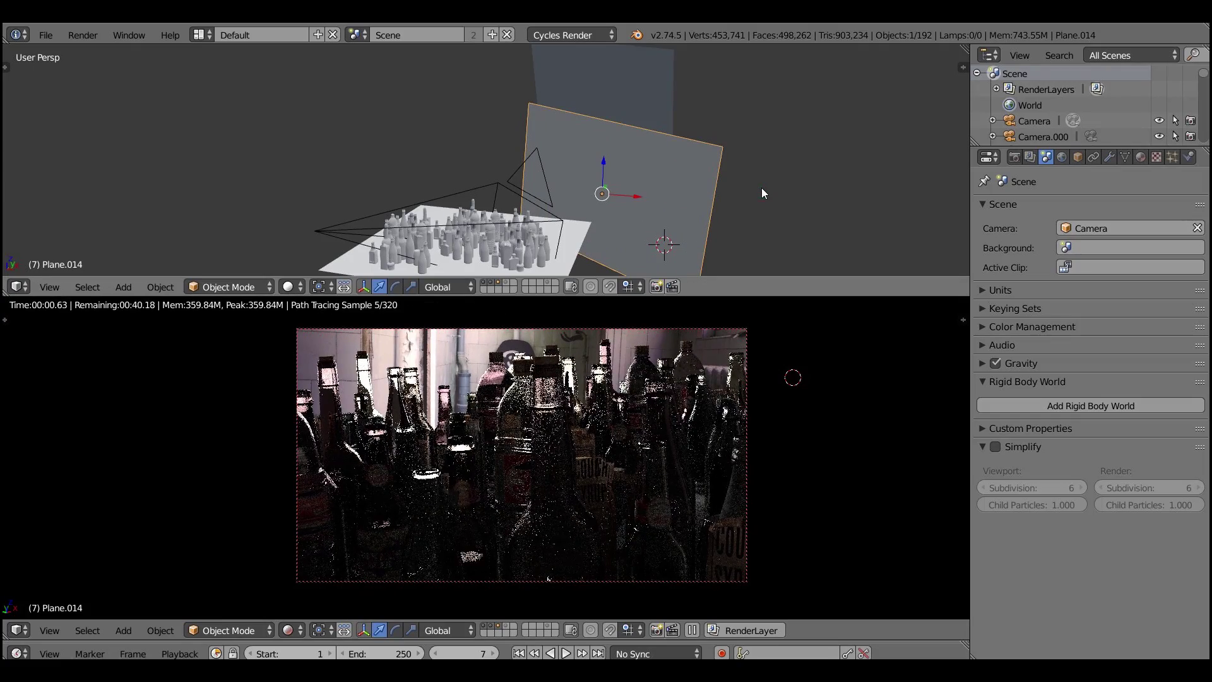
middle_drag(650, 185, 632, 176)
key(alt+z)
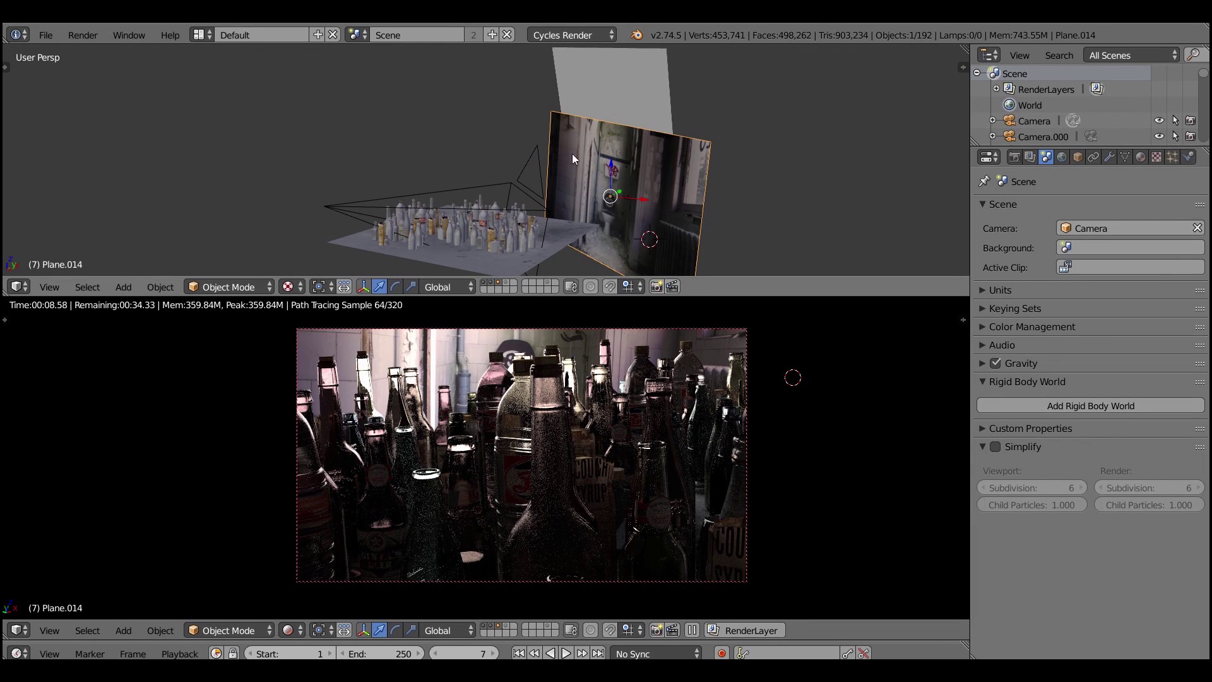
click(1140, 156)
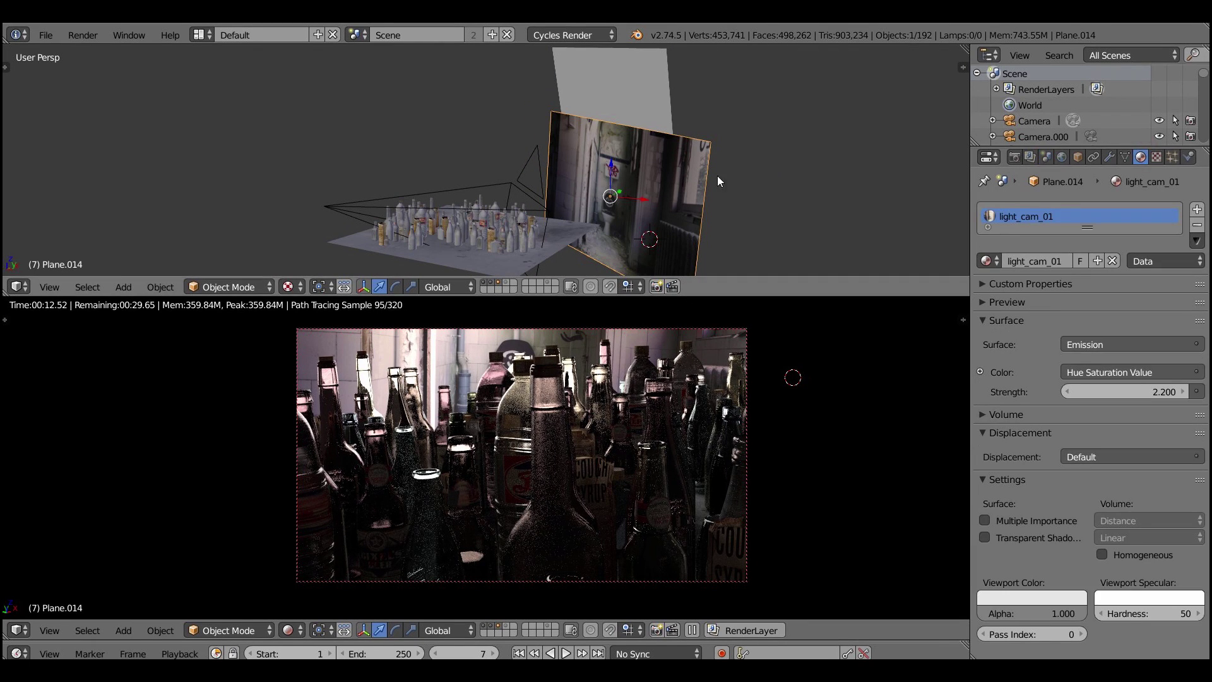
key(alt+z)
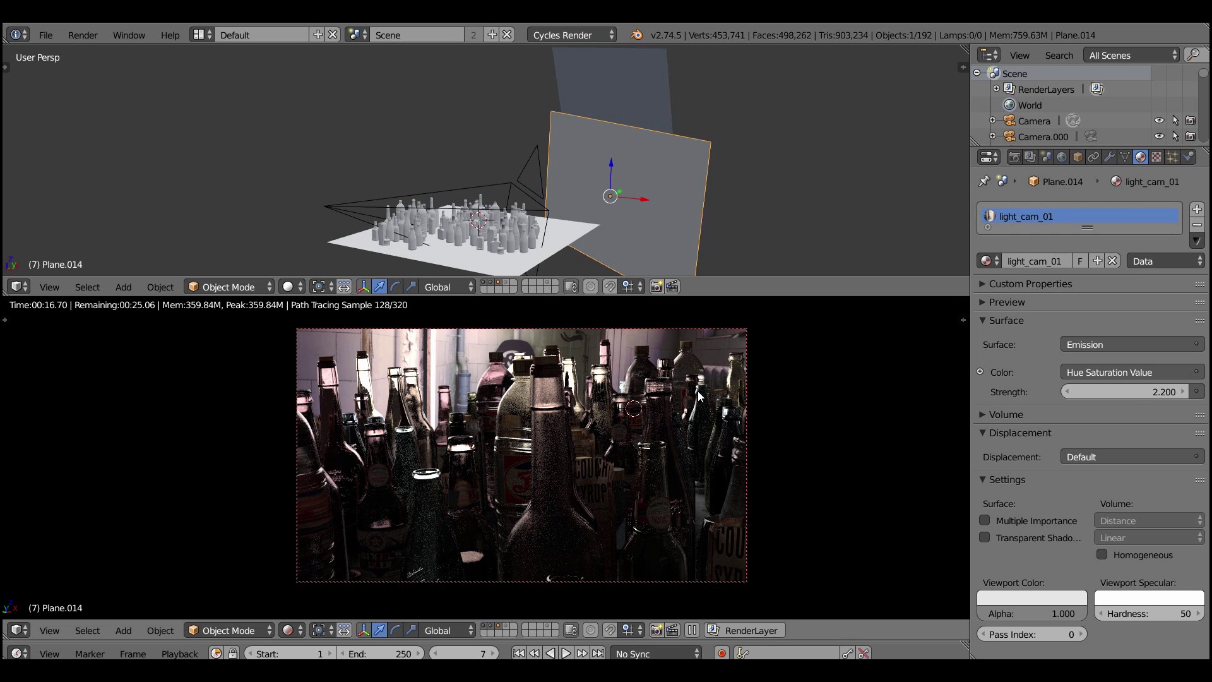
Step: Set the scene's color management view to Film, with exposure 1.221 and gamma 1.290
click(1034, 121)
click(1045, 157)
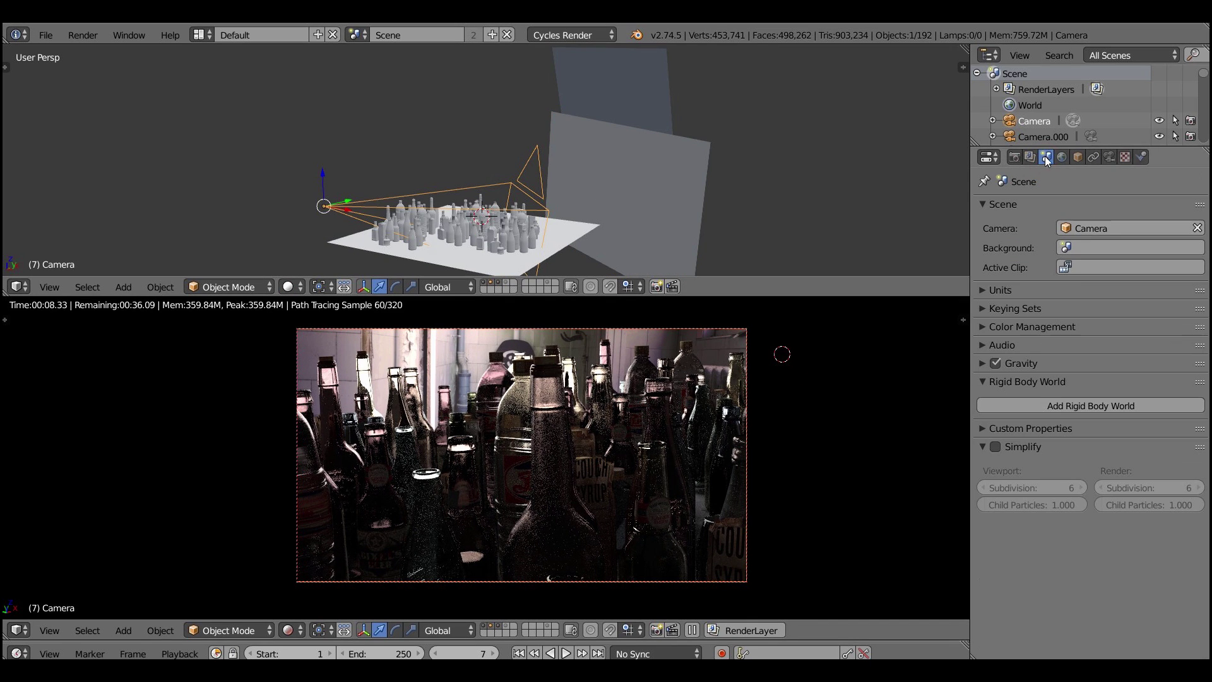
click(1040, 327)
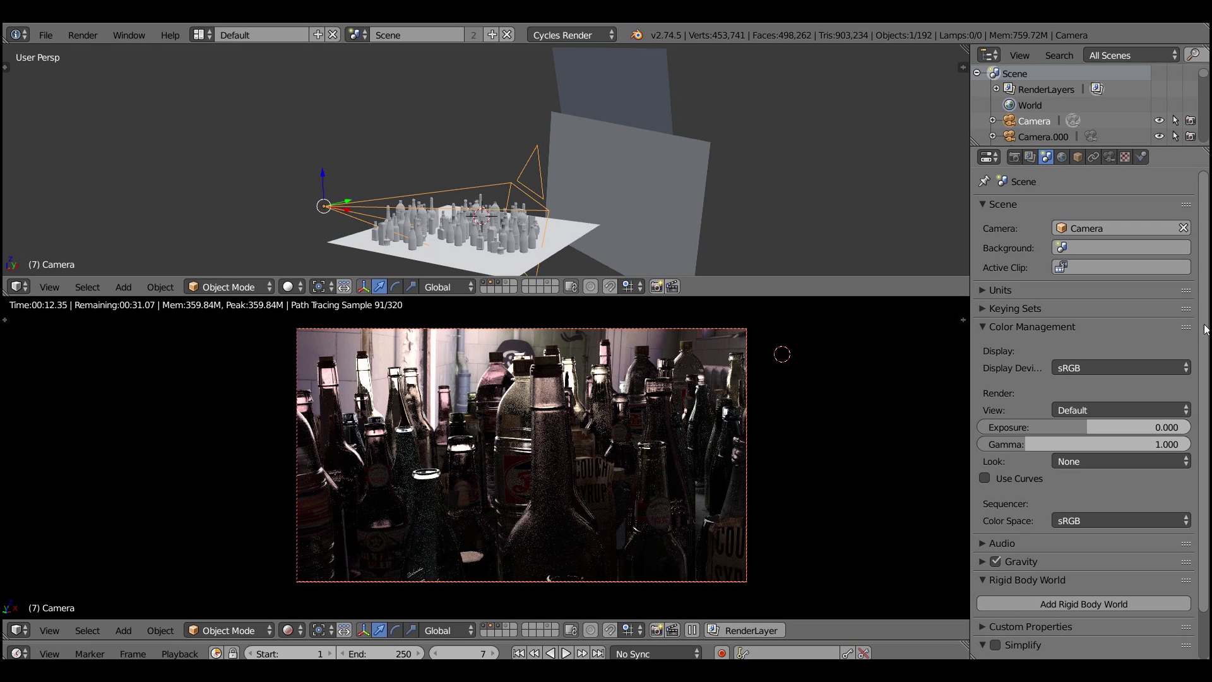
click(1061, 411)
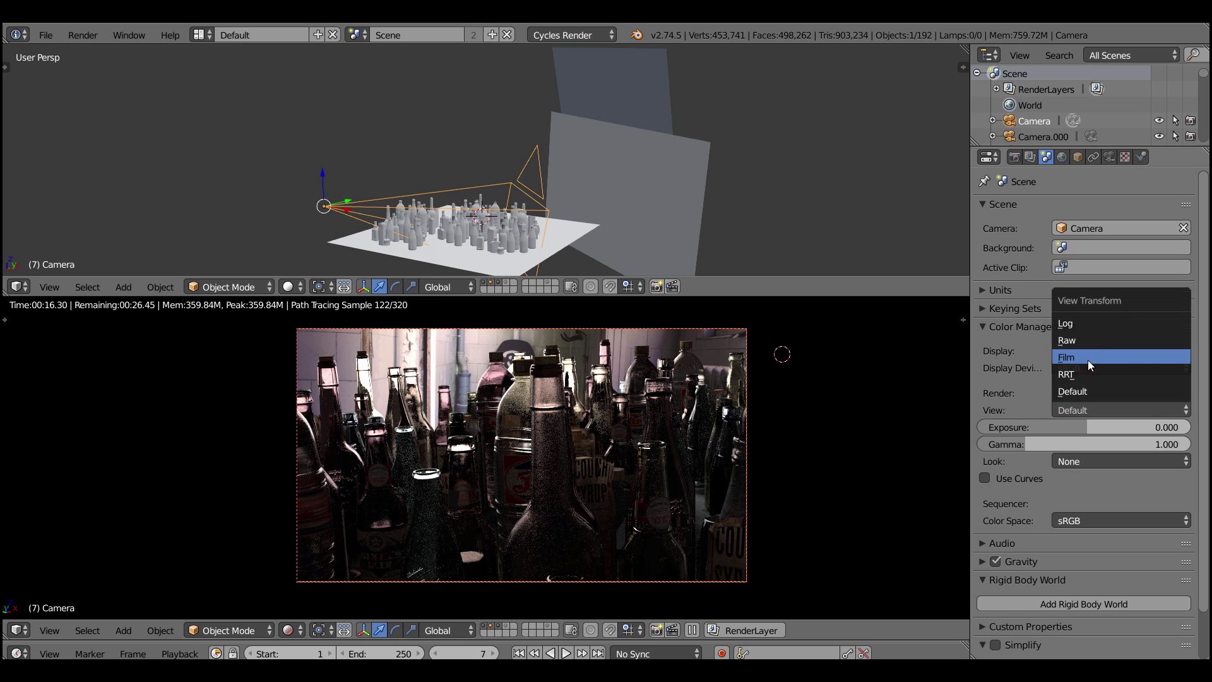
click(1088, 360)
drag(1014, 444, 1099, 426)
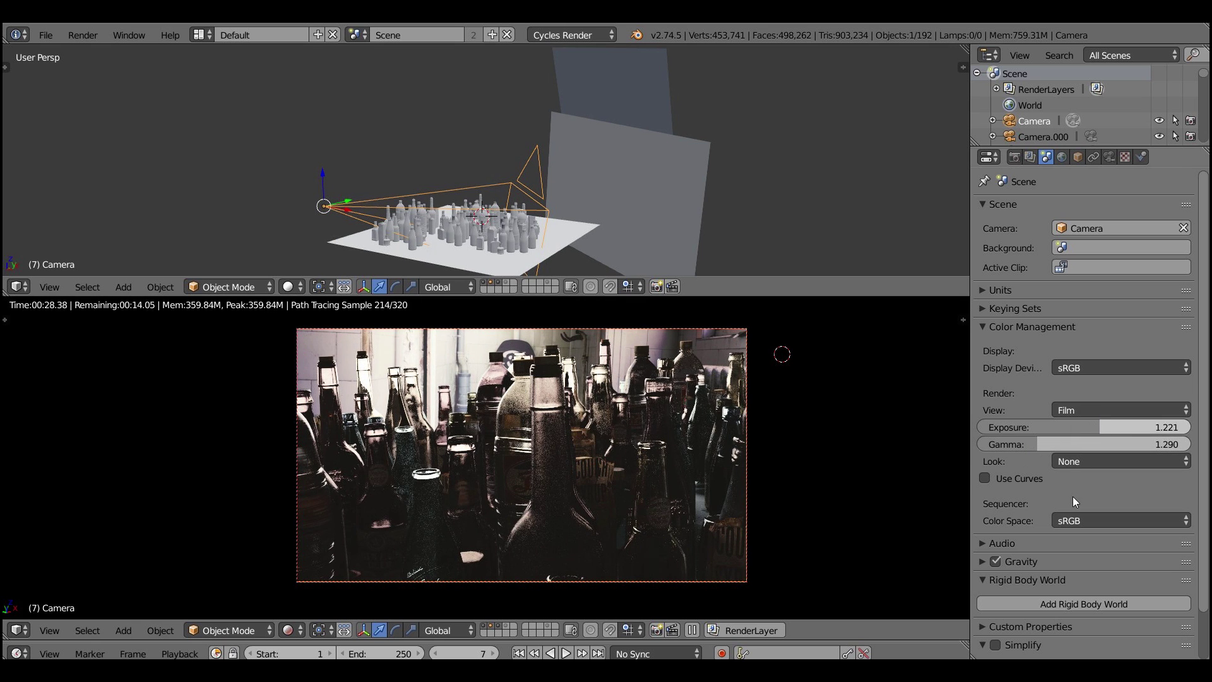
Step: Enable color management curves and raise the combined curve's black point to Y 0.01
click(985, 478)
scroll(985, 444, down, 2)
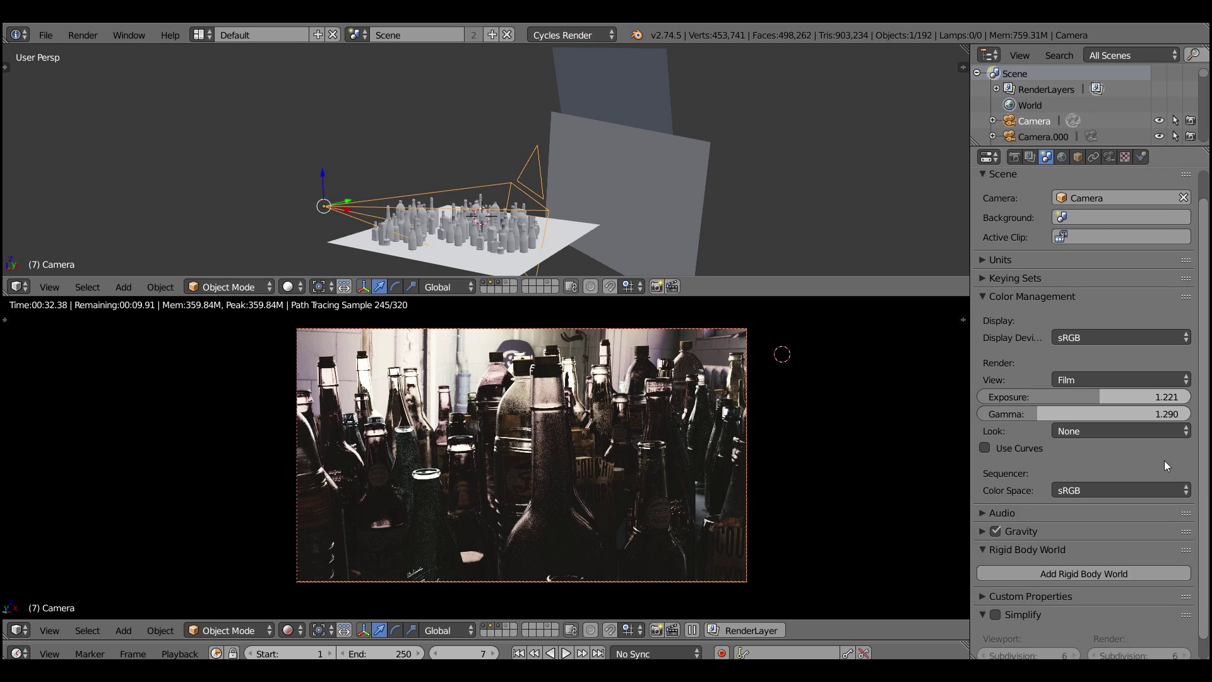
drag(980, 594, 979, 594)
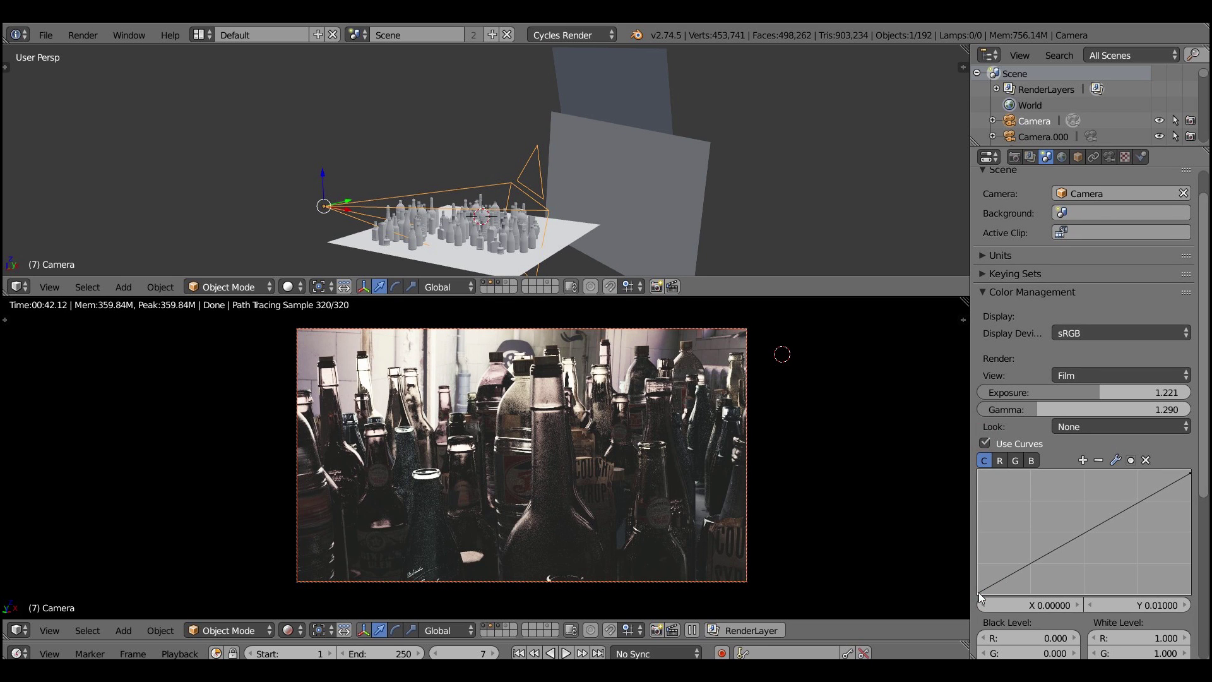
Step: Raise the black point of the blue color management curve to Y 0.005
click(1030, 460)
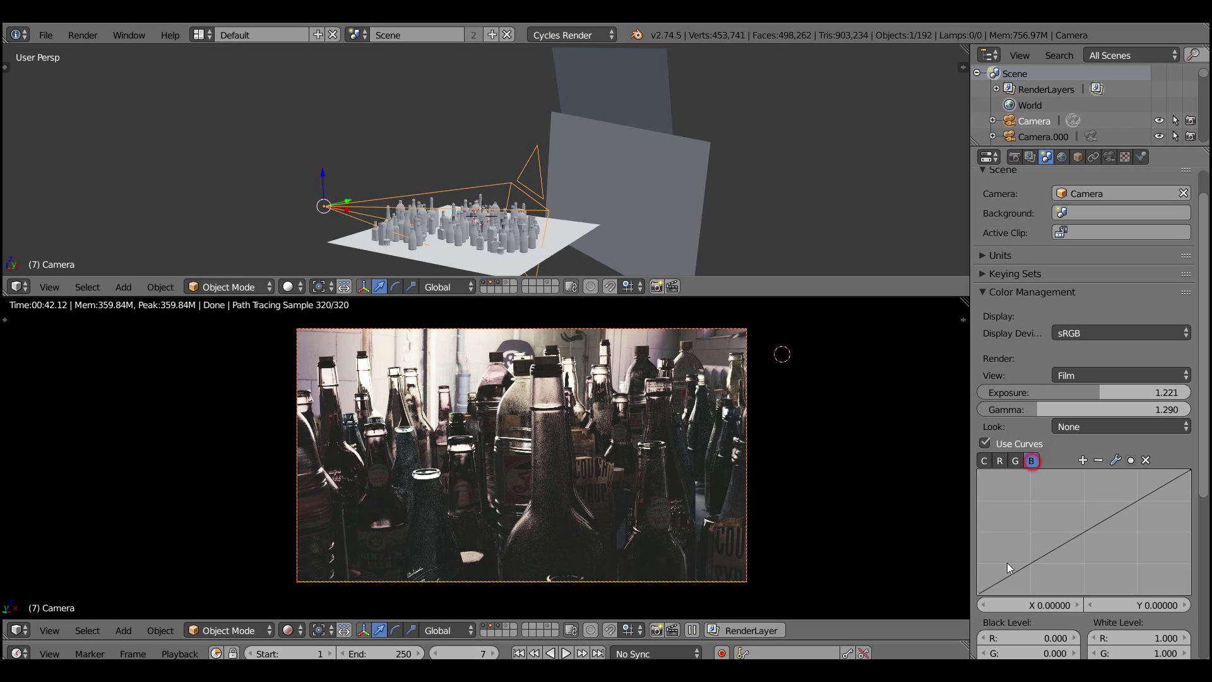
click(977, 595)
drag(975, 592, 977, 594)
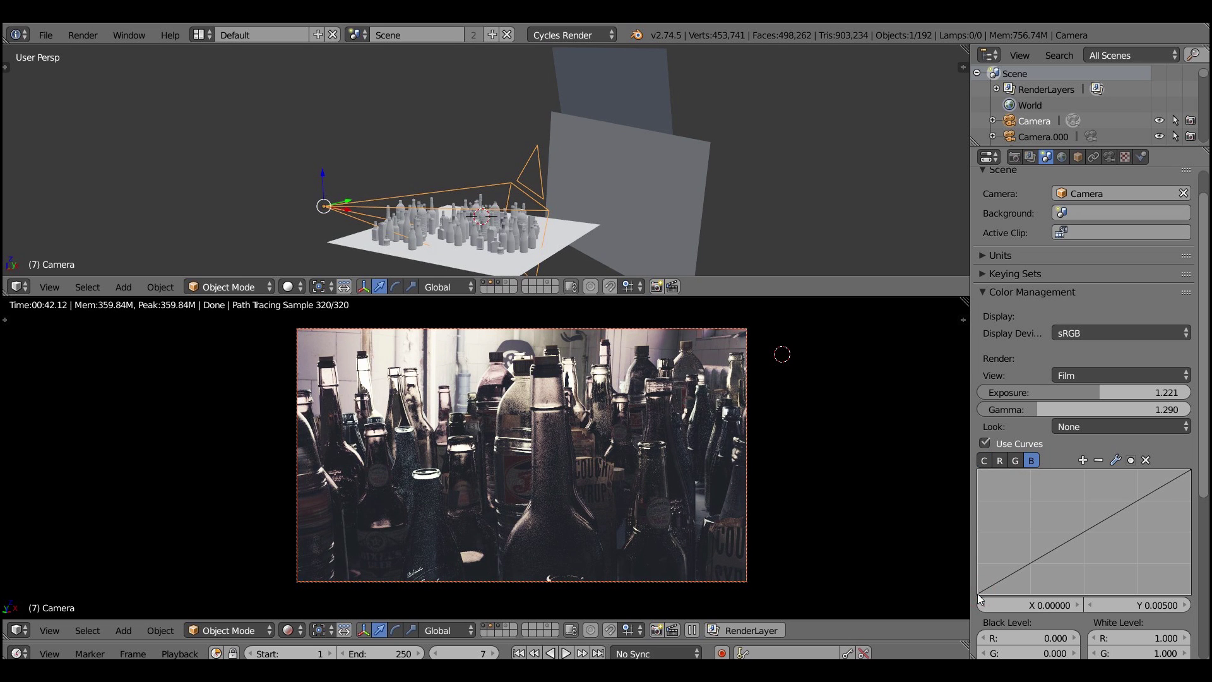
Step: Compare the preview with the color management curves disabled and enabled, leaving them enabled
click(984, 444)
click(983, 444)
click(984, 443)
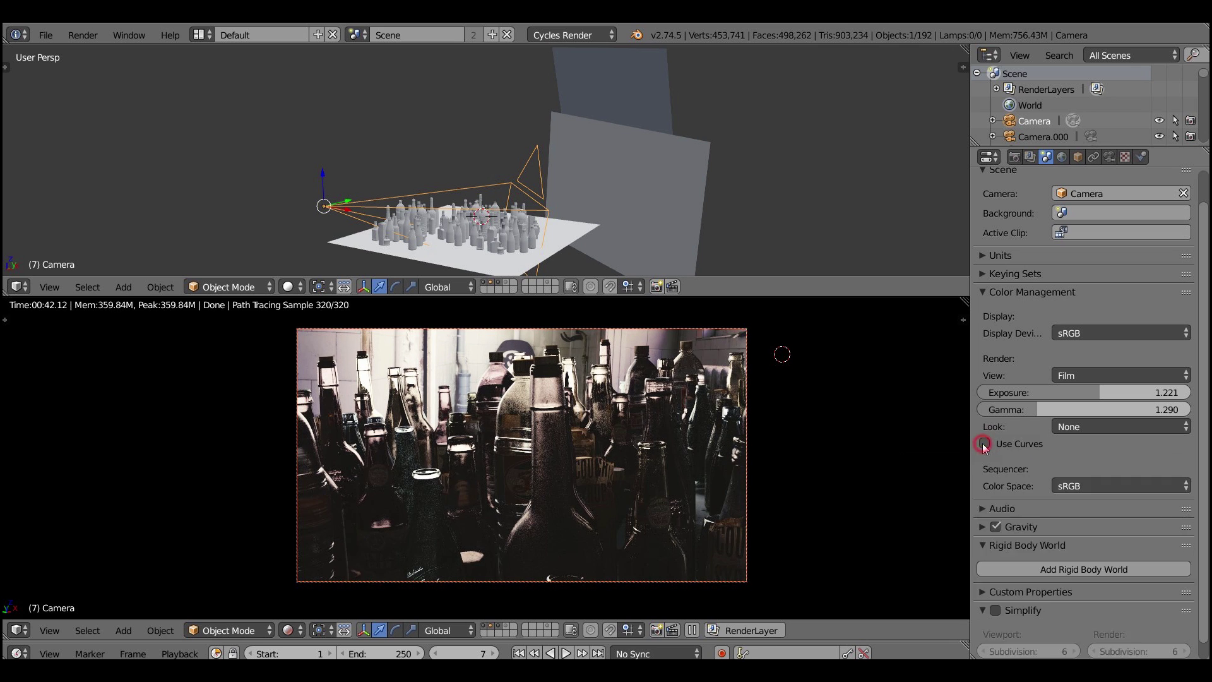
click(983, 443)
click(984, 444)
click(983, 444)
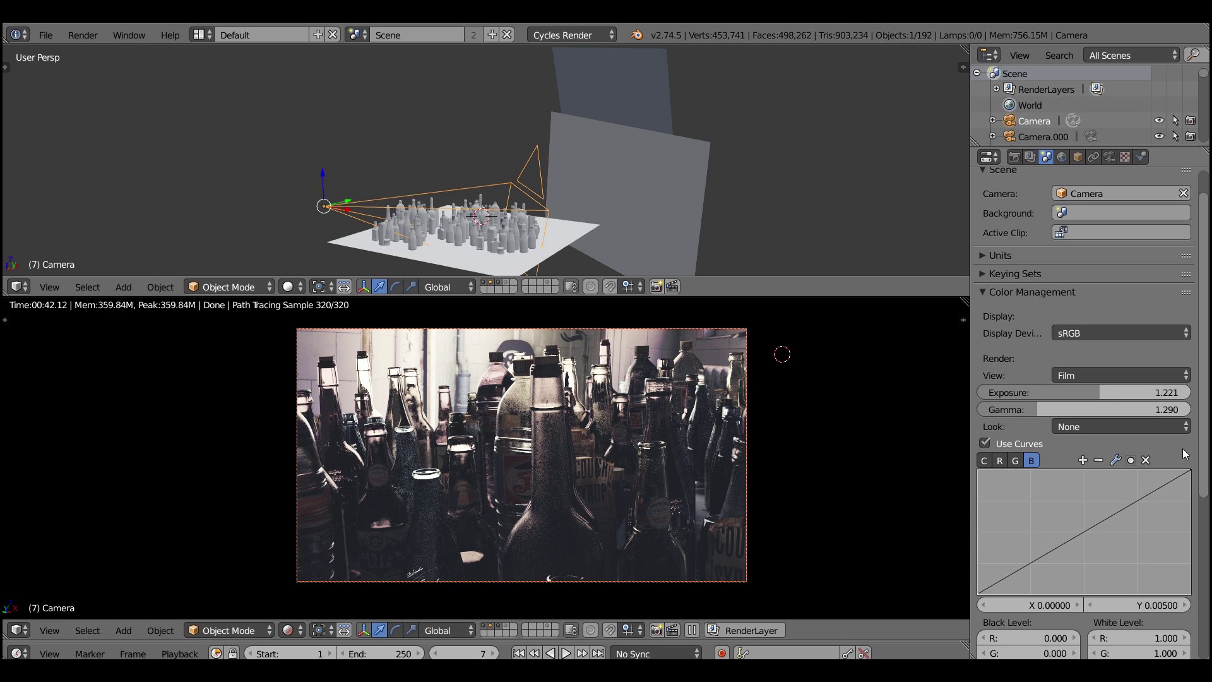
Step: Try out different color management looks on the preview, such as Fujifilm F-250
ctrl+scroll(1164, 429, down, 20)
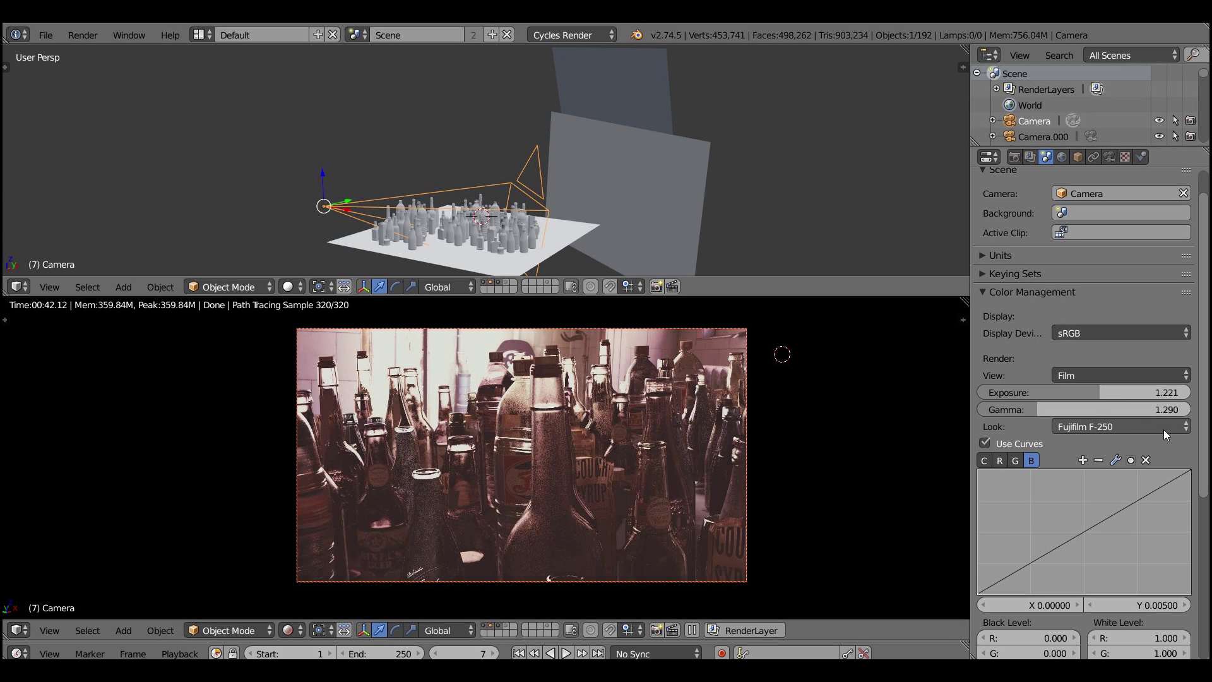
ctrl+scroll(1164, 429, down, 1)
click(1103, 424)
click(559, 409)
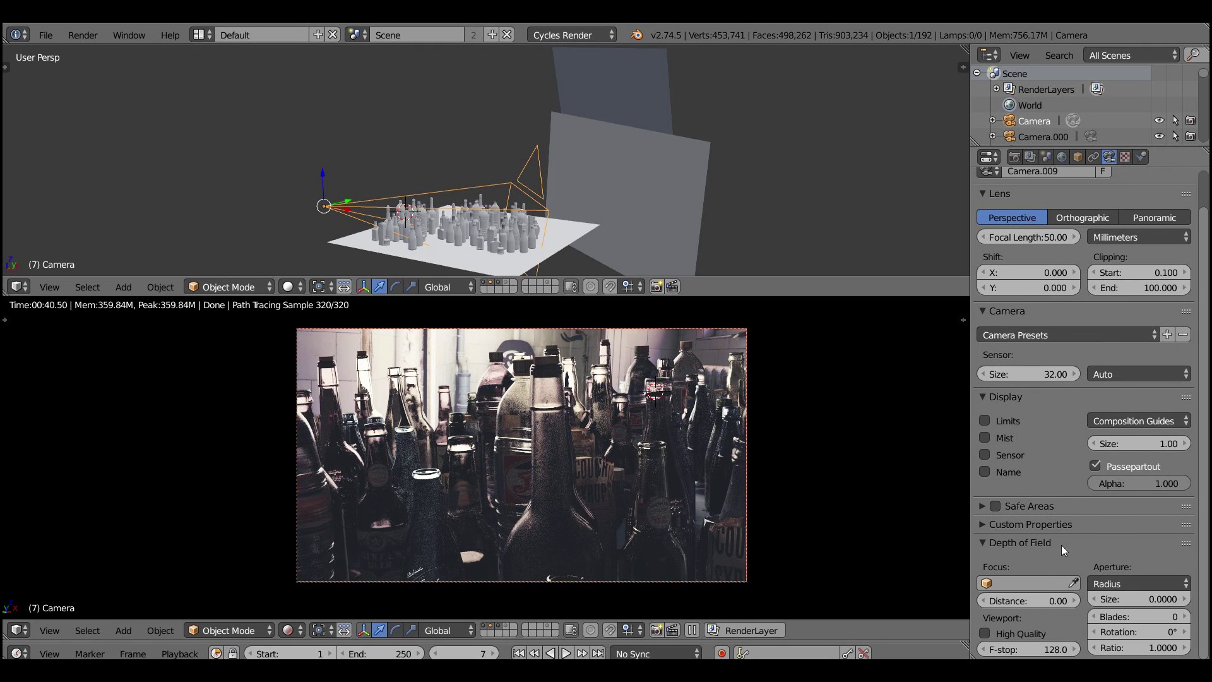
Step: Set the camera's depth of field aperture size to 0.1 and its focus distance to 5 and finally 10
click(1130, 599)
text(0.1)
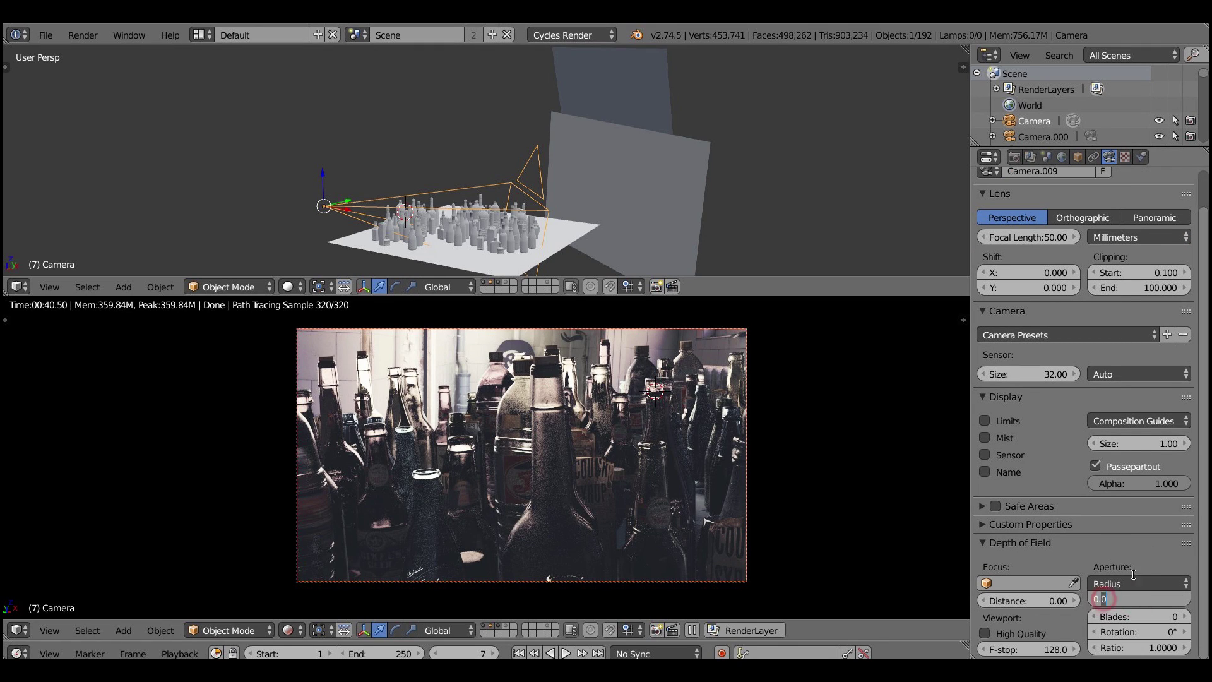
key(Return)
click(1051, 601)
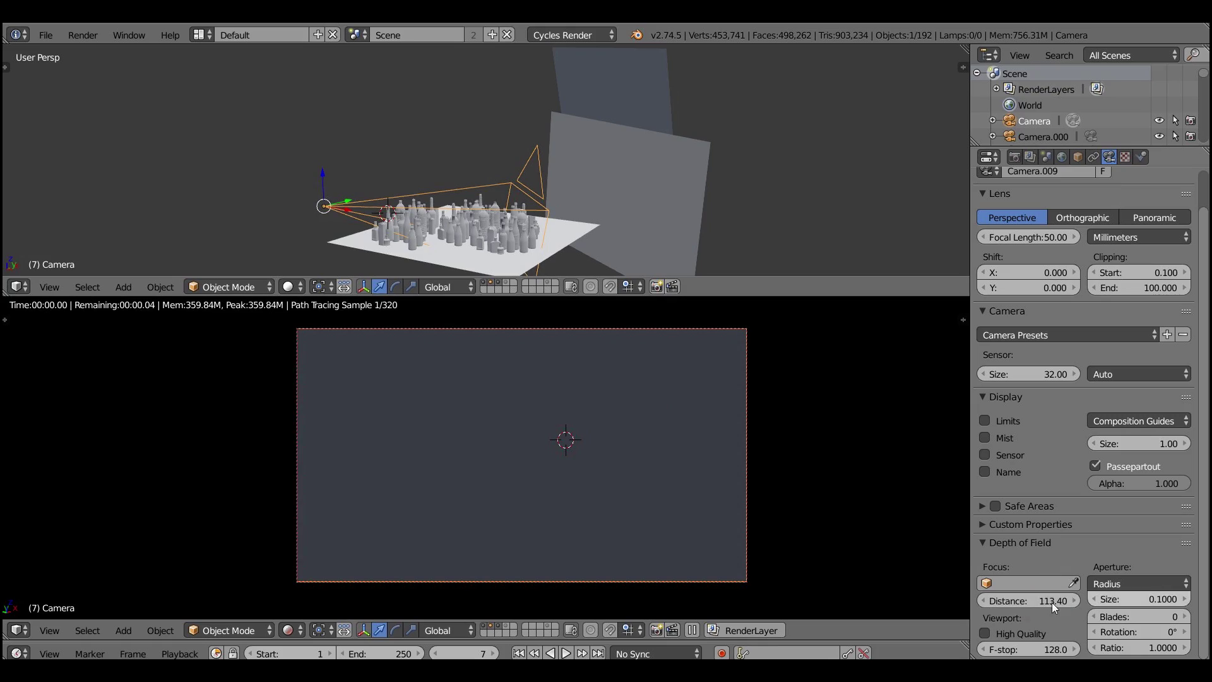
text(5)
key(Return)
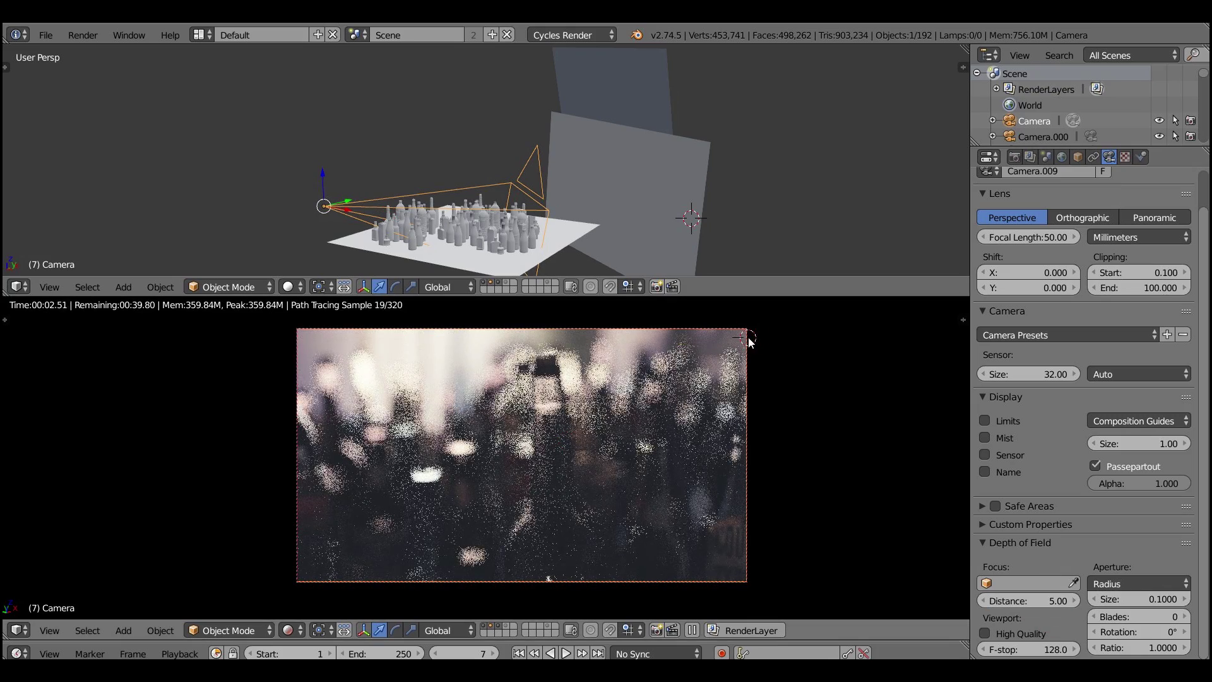
drag(1037, 597, 1063, 623)
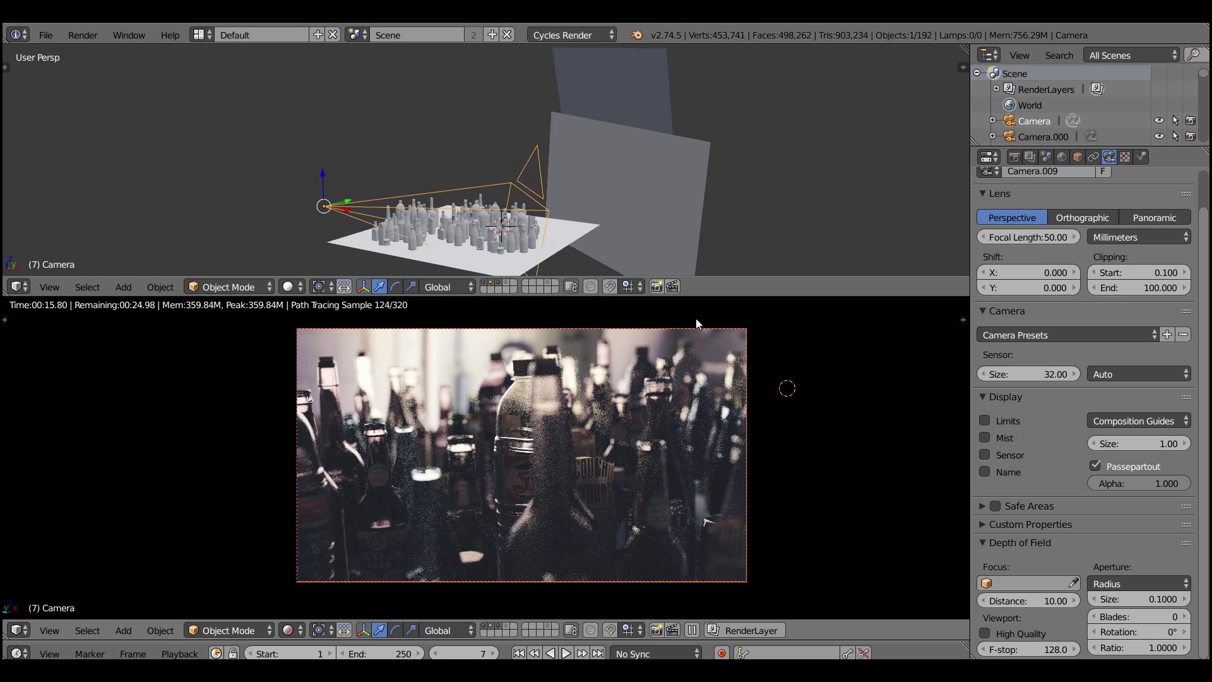
Step: Place the 3D cursor on the plastic bottle near the middle of the camera view and make it the pivot point
click(519, 390)
scroll(413, 219, up, 2)
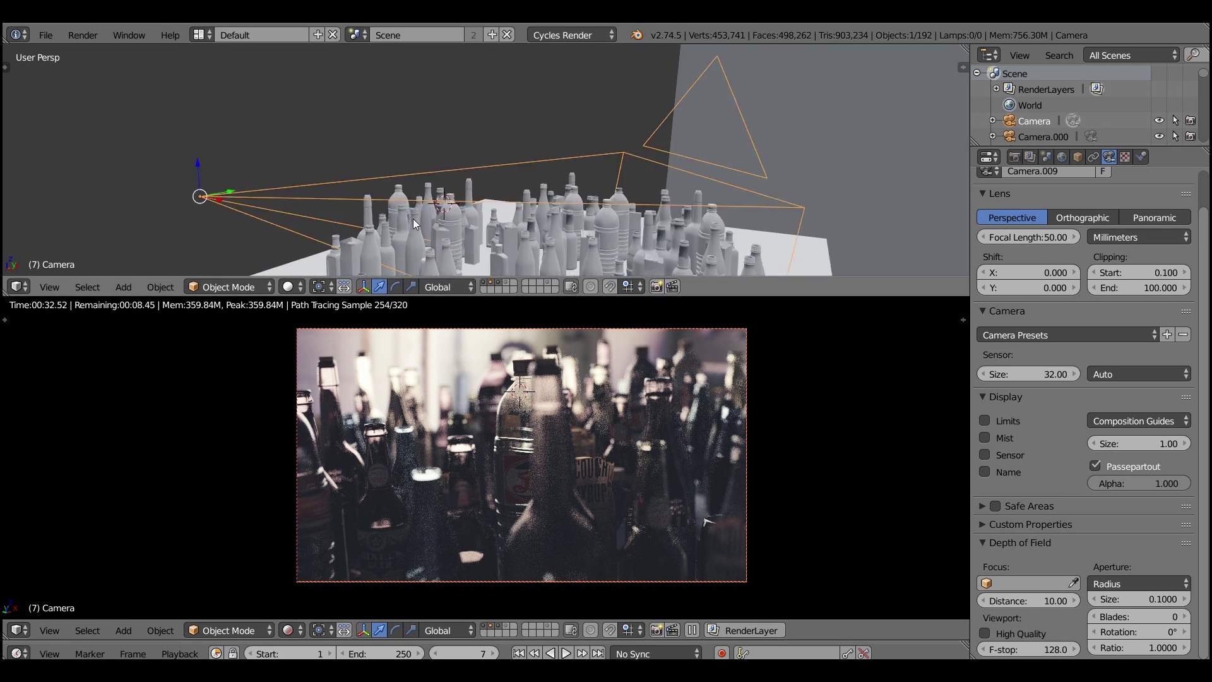
scroll(413, 218, up, 1)
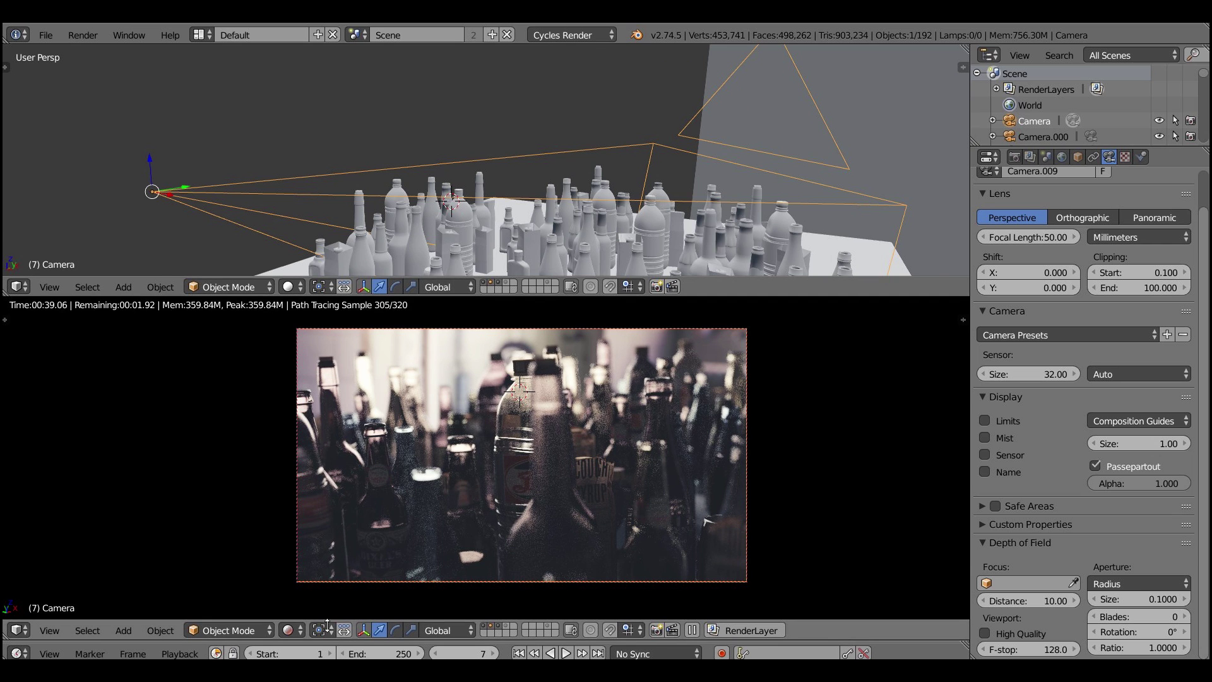
click(327, 625)
click(388, 593)
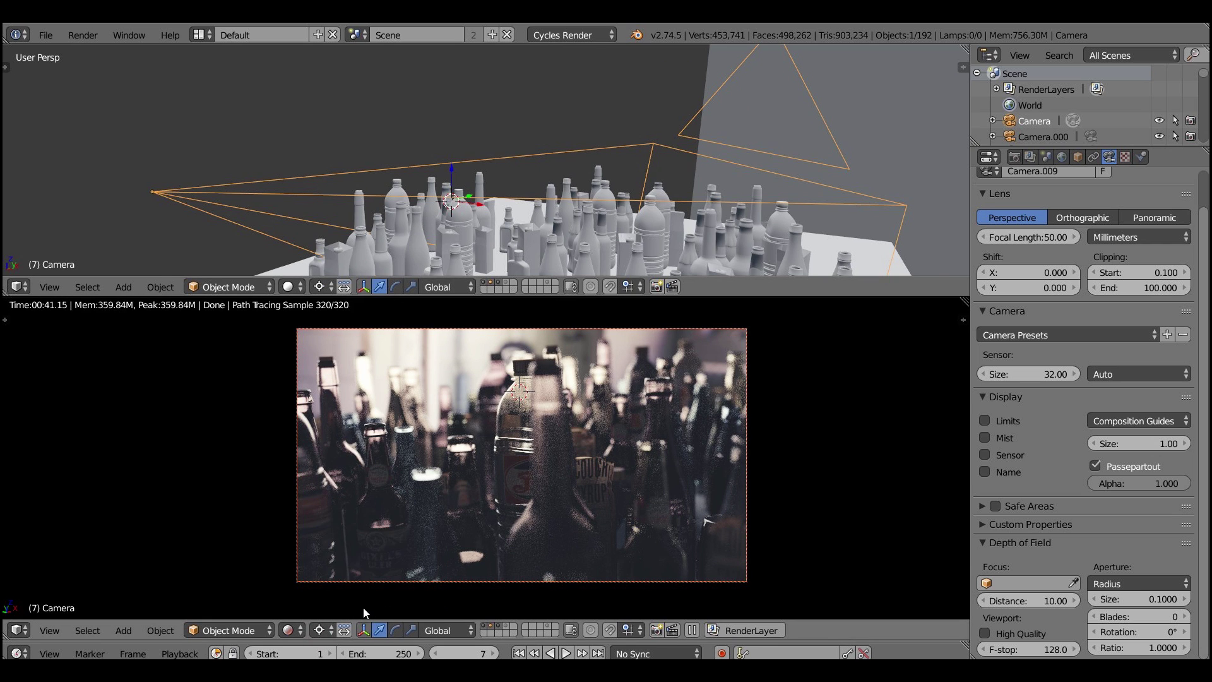
Step: Orbit the camera around the 3D cursor, both about the global Z axis and freely with trackball rotation, for a lower viewpoint
key(r)
key(z)
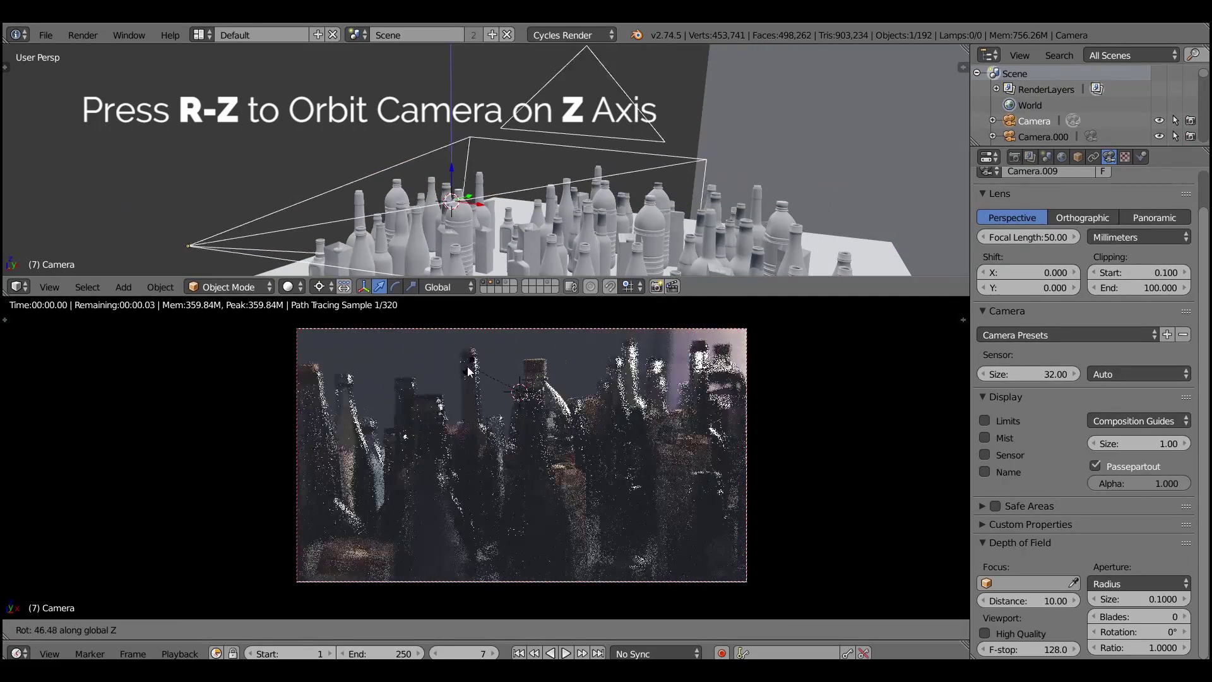
click(530, 368)
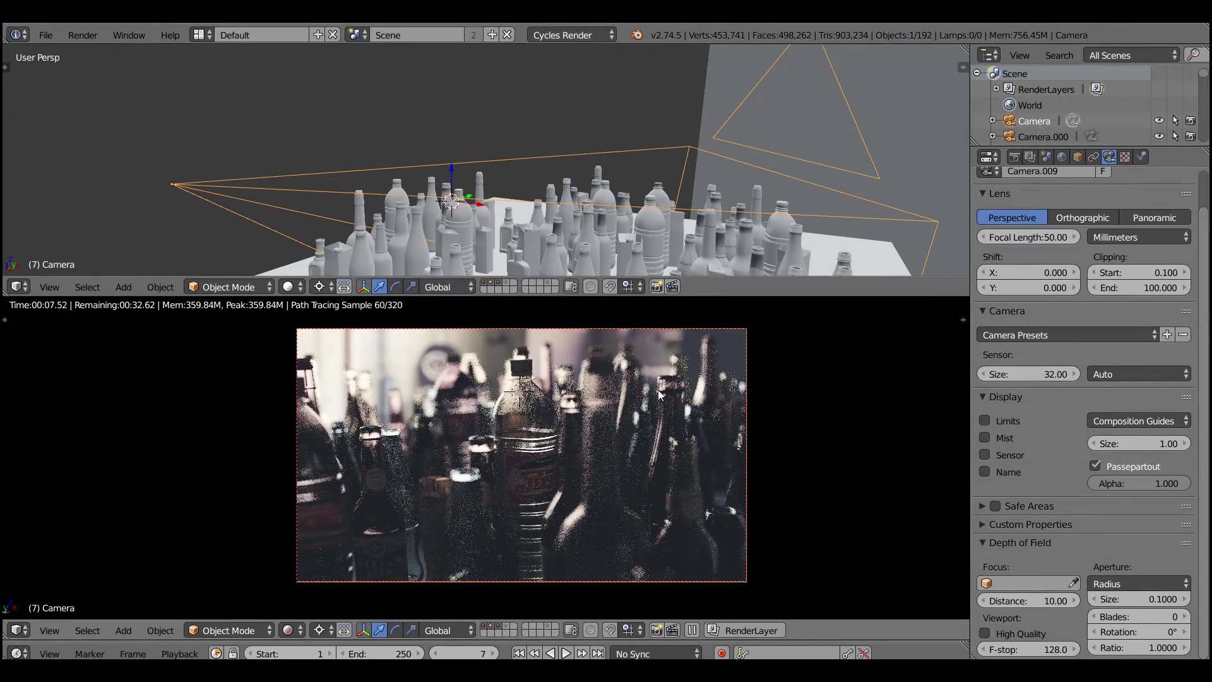
key(r)
key(r)
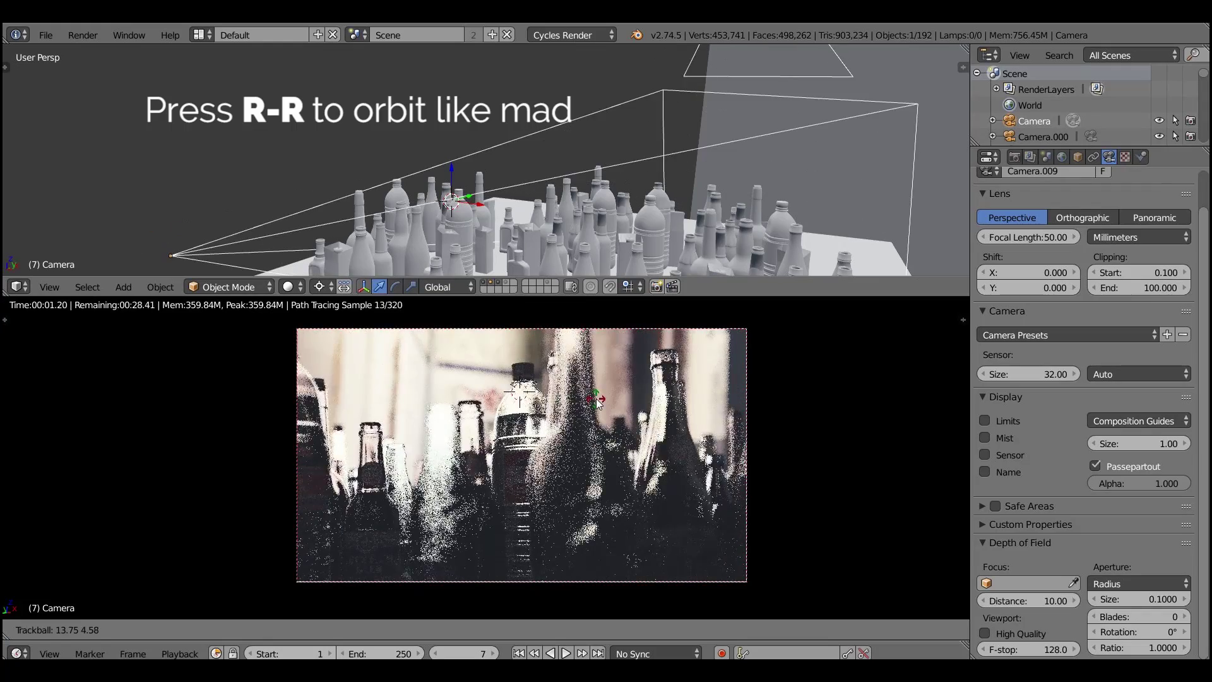
click(598, 399)
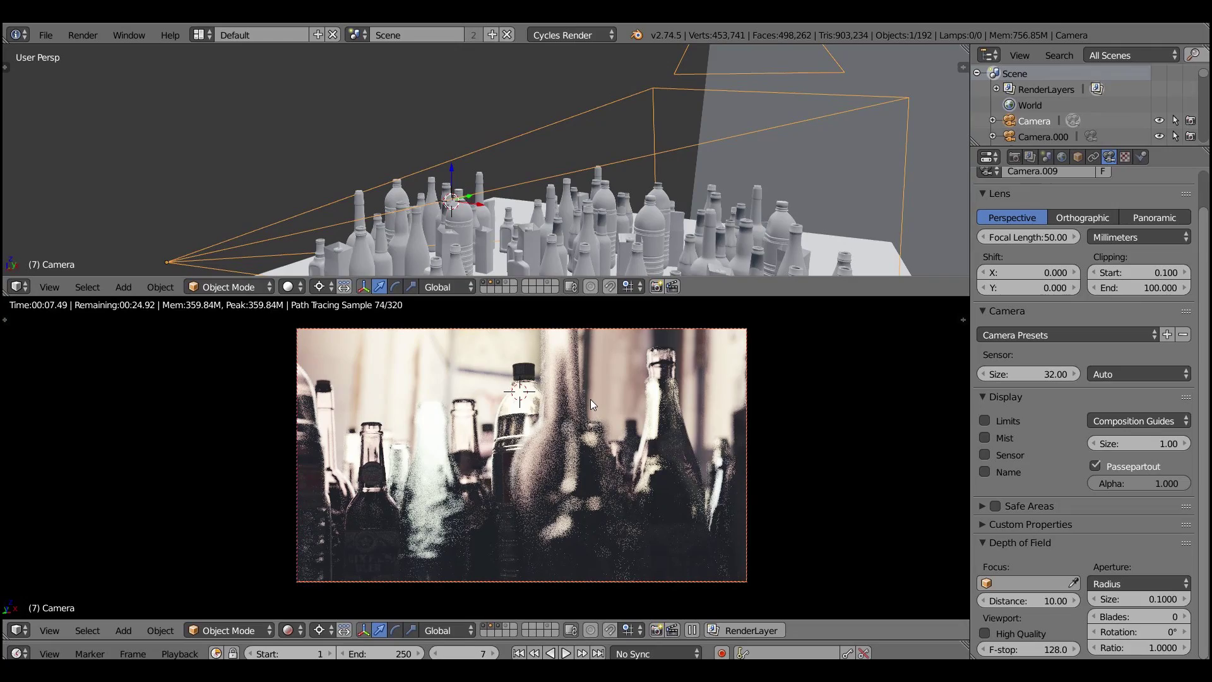
Step: Pan the camera and orbit it around newly placed 3D cursor positions to reframe the bottles
key(g)
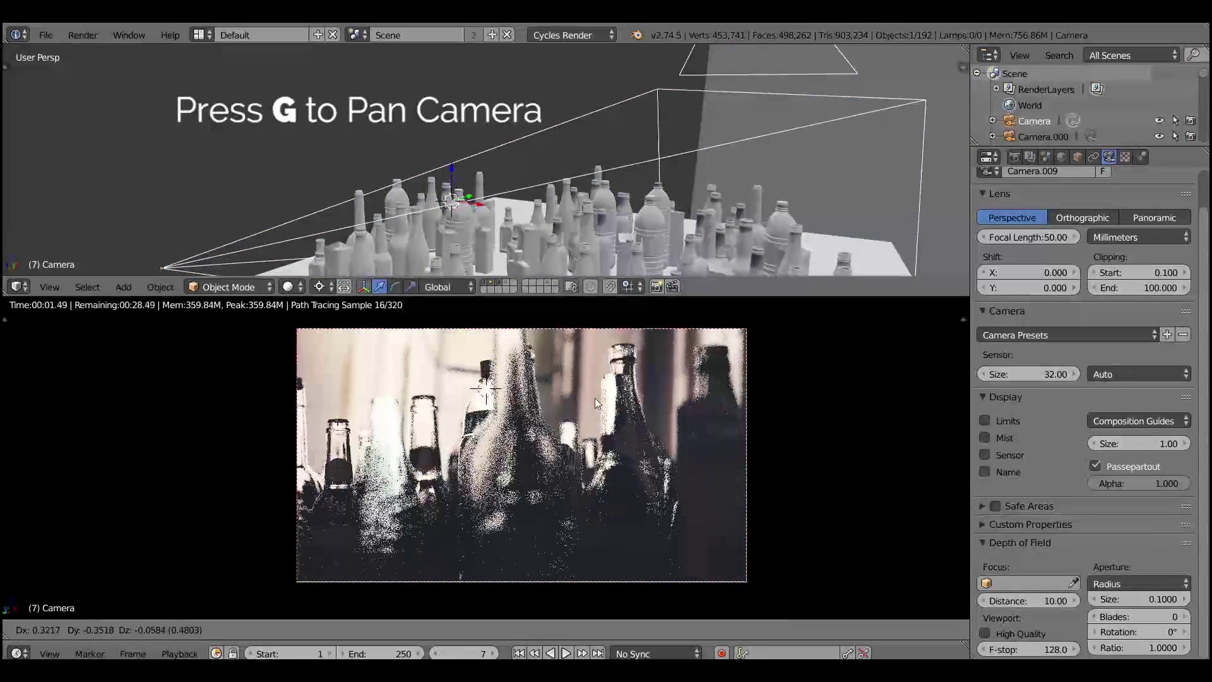
click(544, 388)
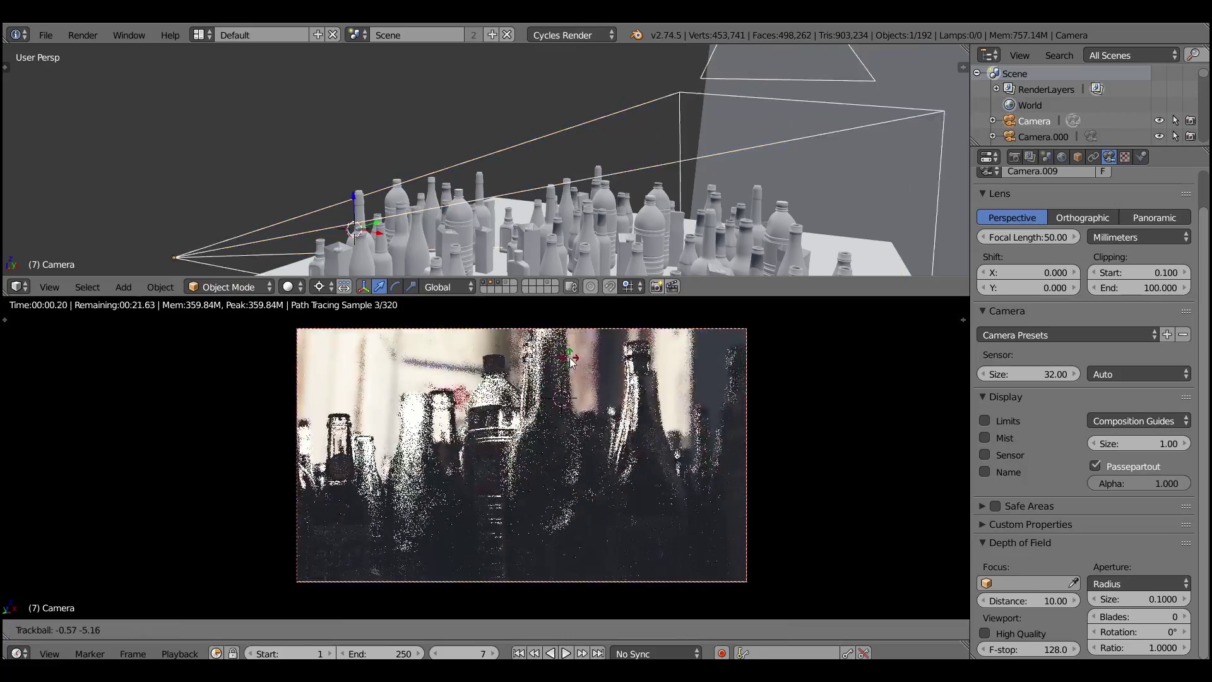
key(g)
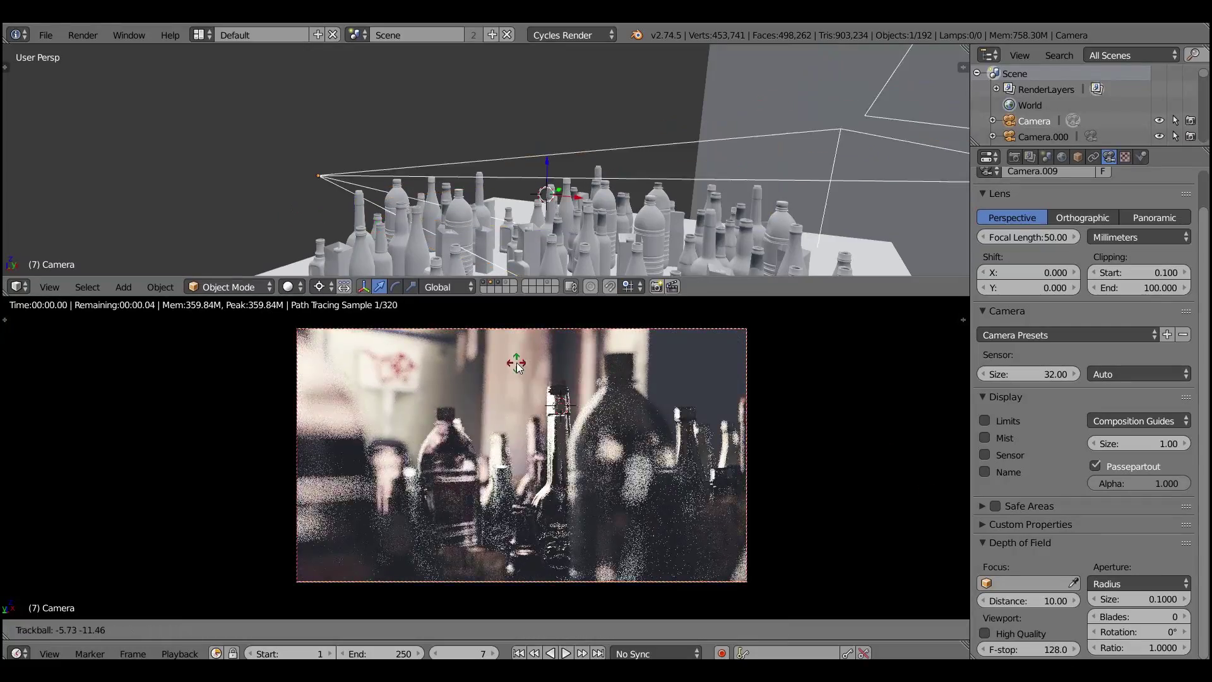
click(513, 433)
Step: Set the camera's focus distance to 7 and reframe the tilted shot on the large ribbed bottle
drag(1042, 600, 1016, 601)
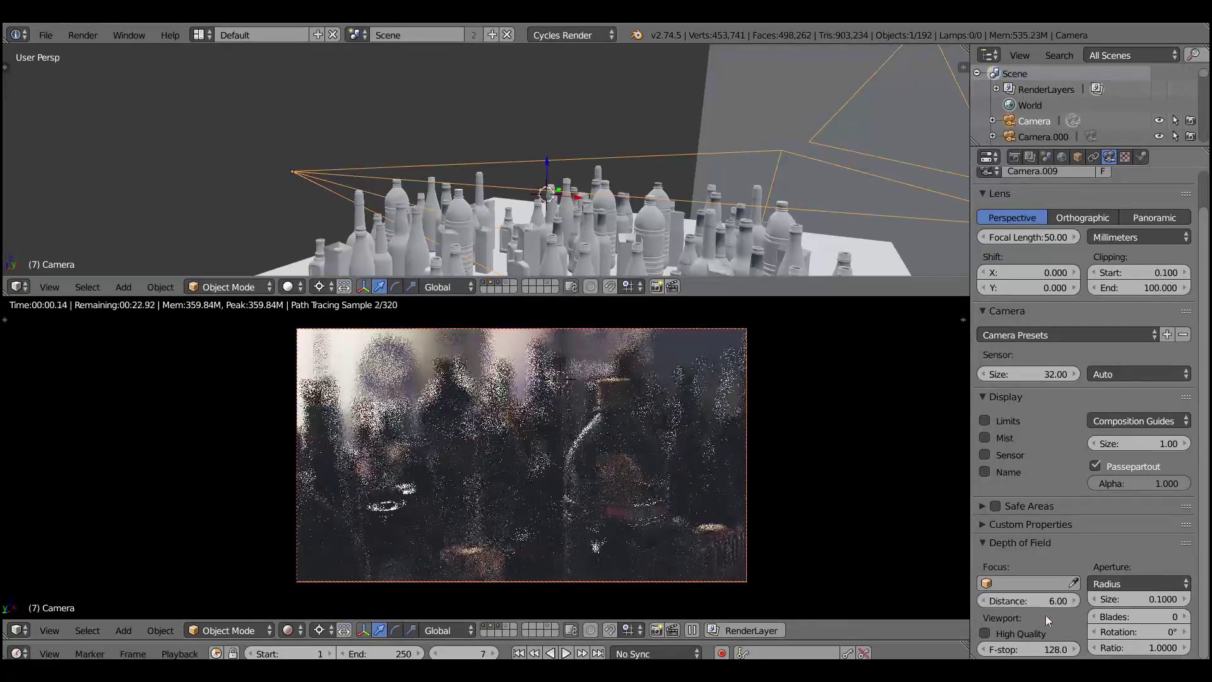
key(r)
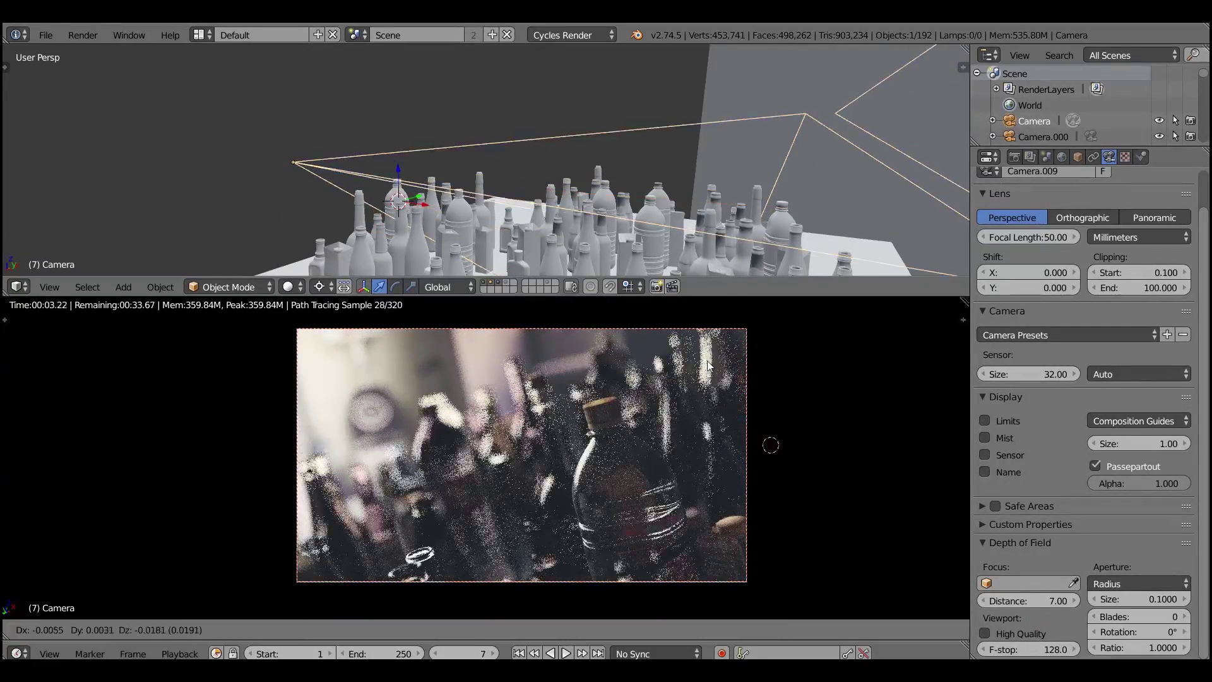
click(755, 385)
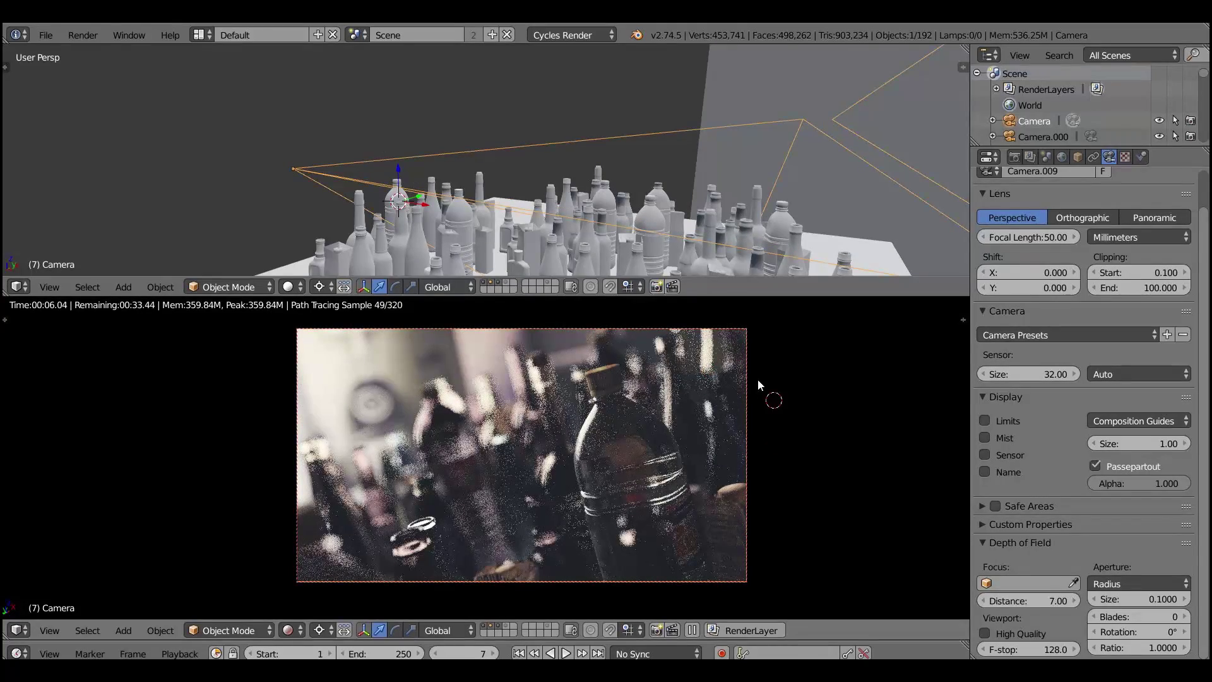
Step: Set both the maximum and minimum light path bounces to 12 in the render settings
middle_drag(732, 271, 644, 202)
click(1015, 156)
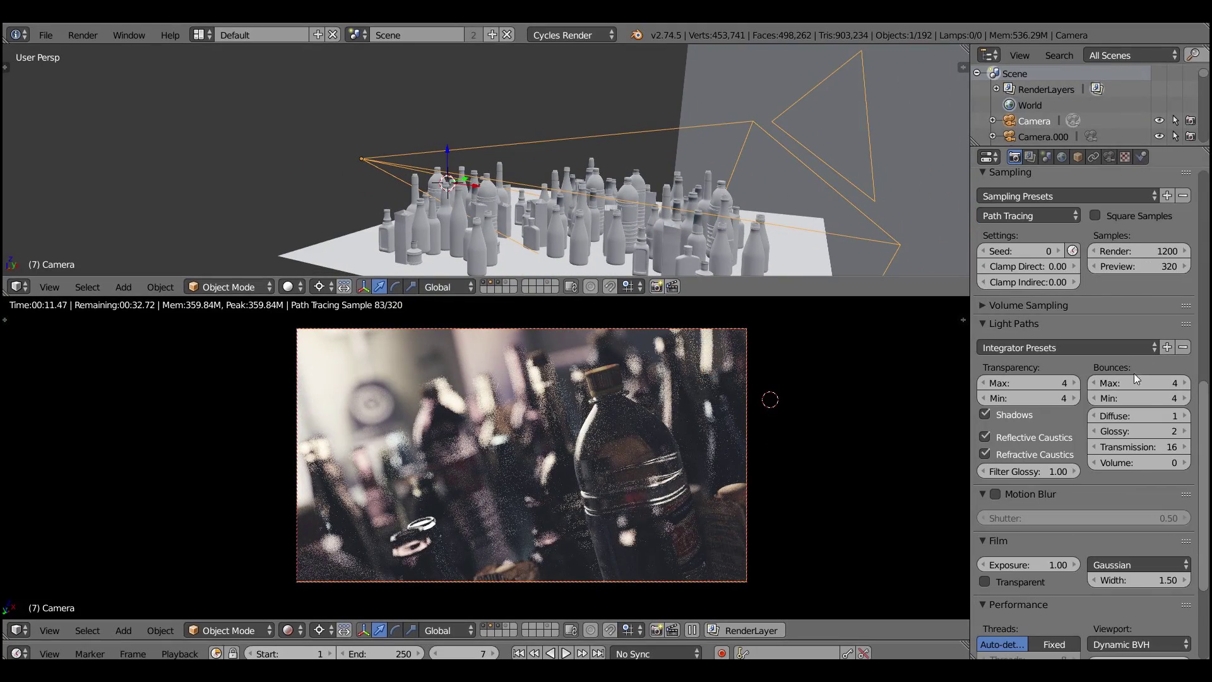
click(1138, 383)
text(12)
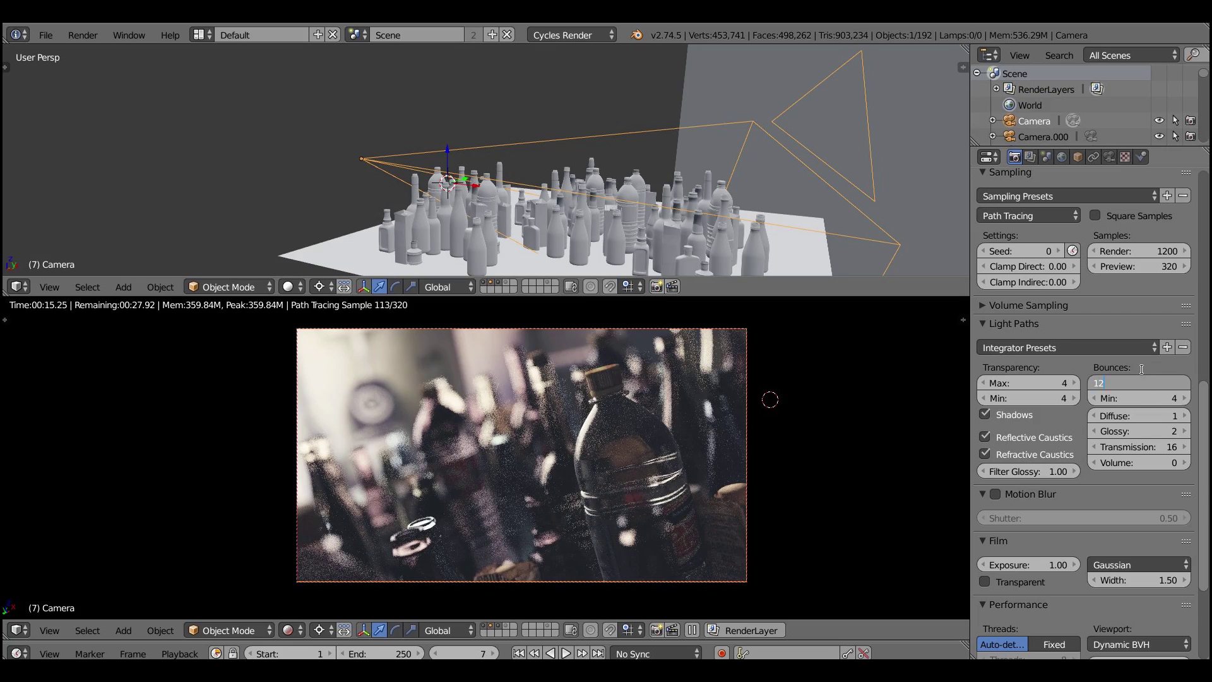
key(Return)
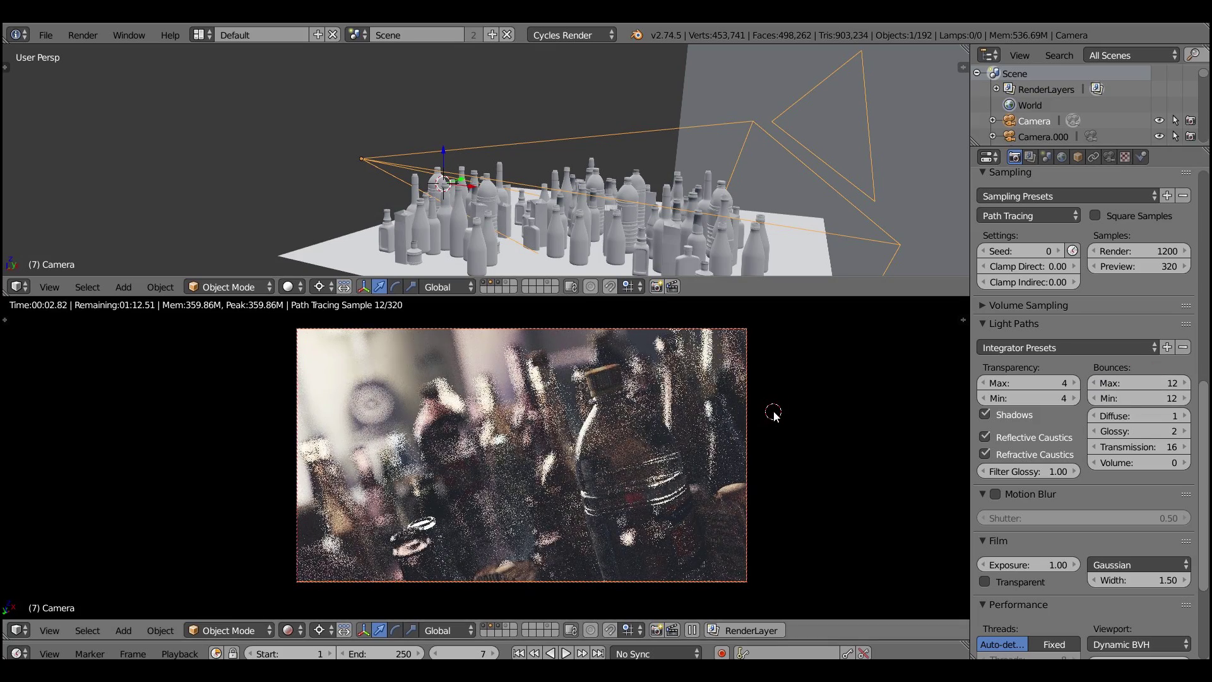